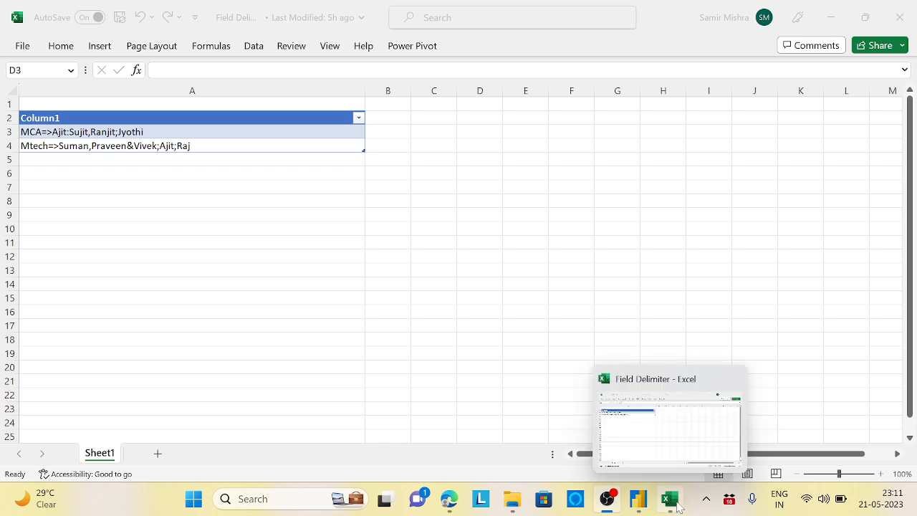
# Switch to the Field Delimiter workbook in Excel and examine the delimited text entries in cells A3 and A4
pyautogui.click(677, 505)
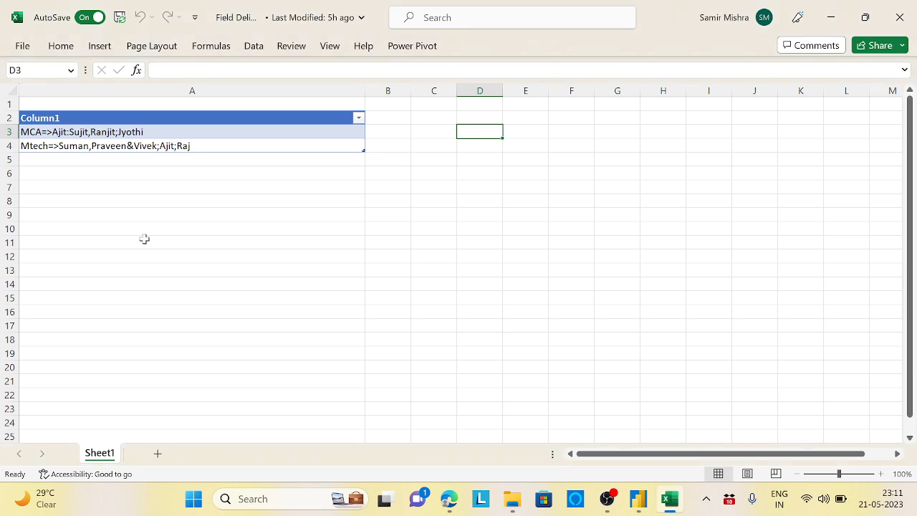
pyautogui.click(47, 133)
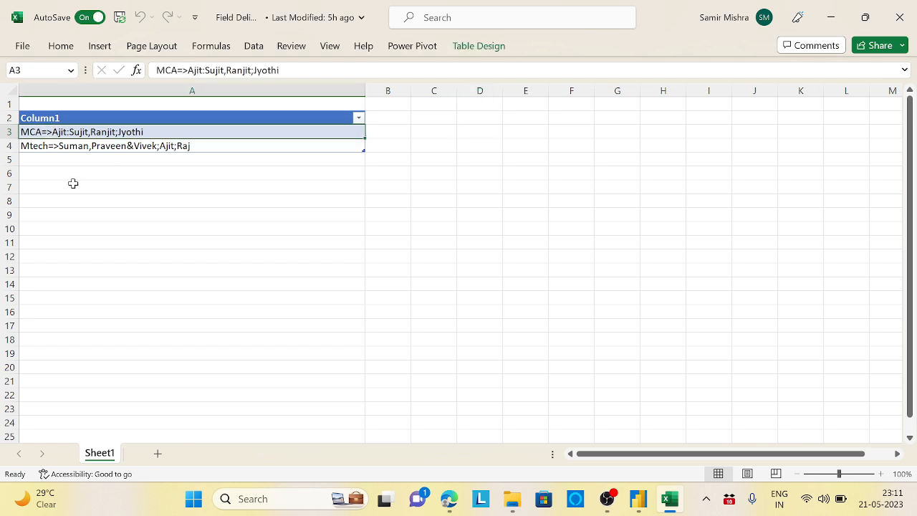
pyautogui.click(157, 70)
pyautogui.moveTo(157, 70); pyautogui.dragTo(188, 70)
pyautogui.click(280, 70)
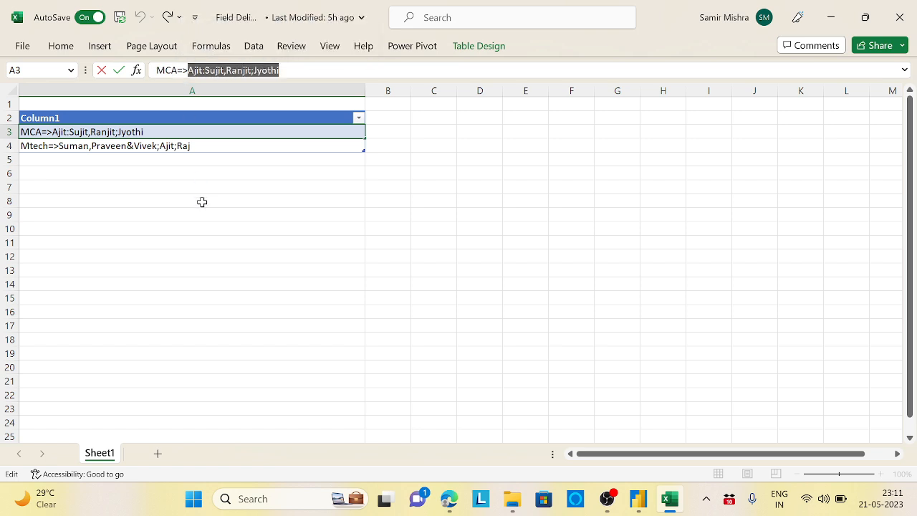
pyautogui.click(112, 148)
pyautogui.moveTo(156, 70); pyautogui.dragTo(327, 70)
pyautogui.click(216, 158)
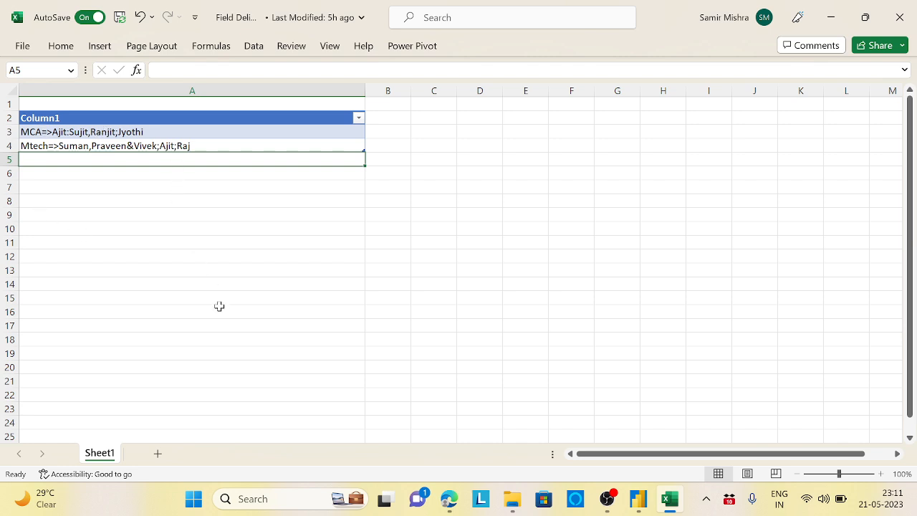
# Examine which different delimiters, such as "=>" and ":", separate the values in the two Column1 entries
pyautogui.click(71, 133)
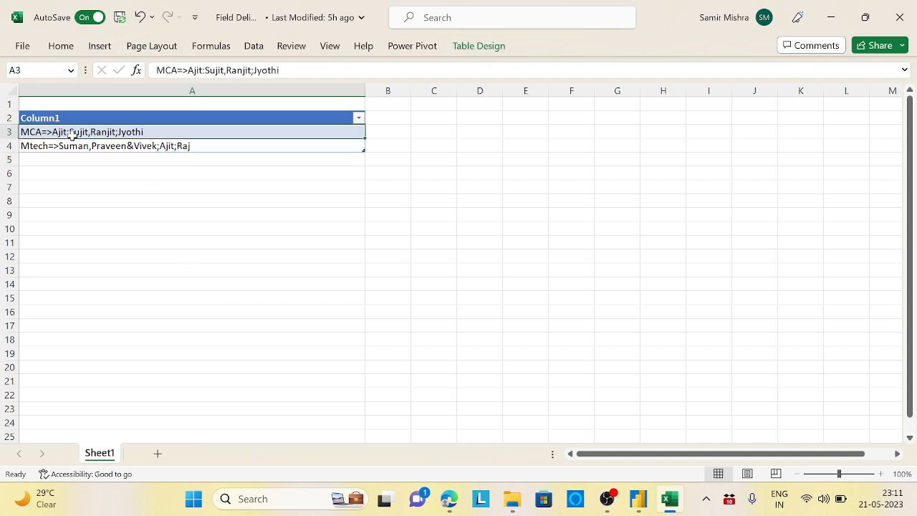
pyautogui.click(179, 69)
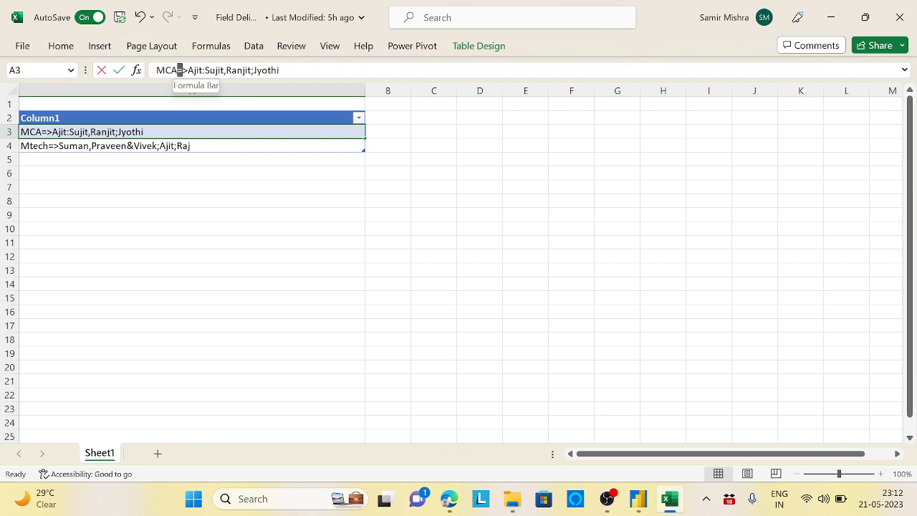
pyautogui.moveTo(177, 70); pyautogui.dragTo(205, 70)
pyautogui.click(202, 70)
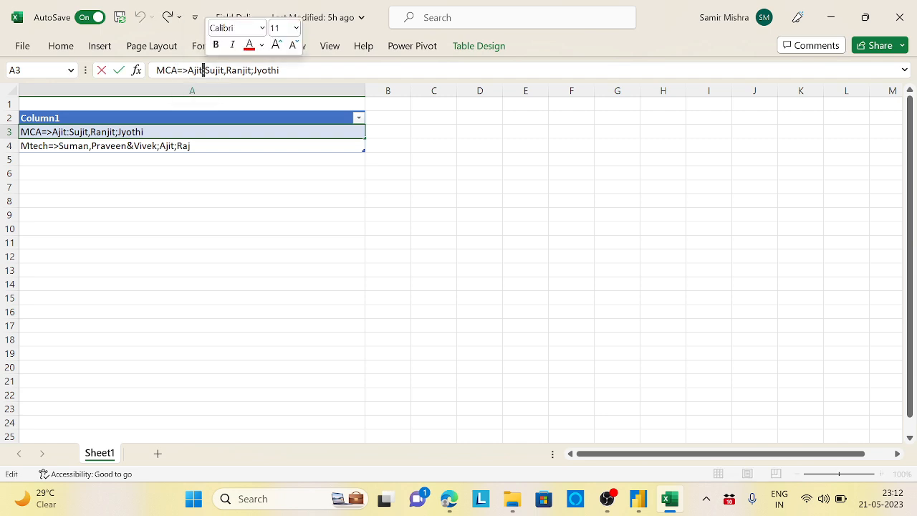
pyautogui.click(203, 70)
pyautogui.moveTo(176, 70); pyautogui.dragTo(187, 70)
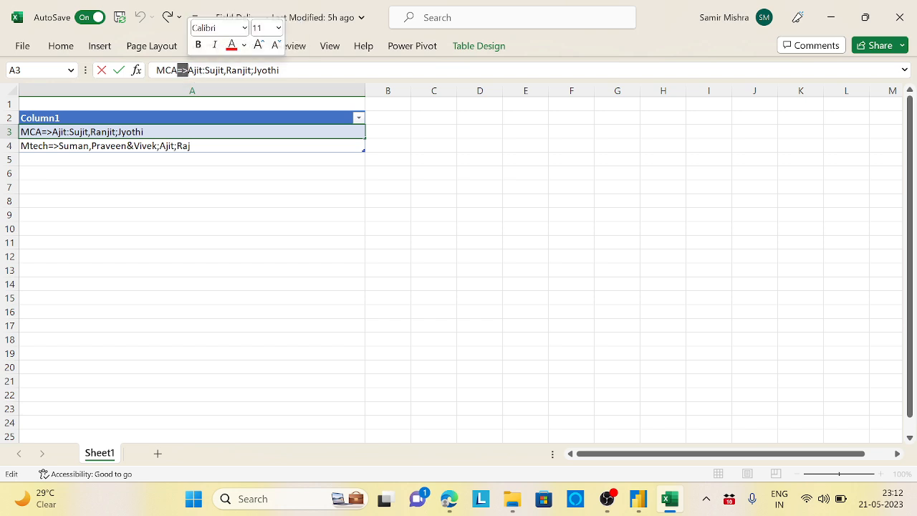
pyautogui.press('Escape')
pyautogui.click(154, 143)
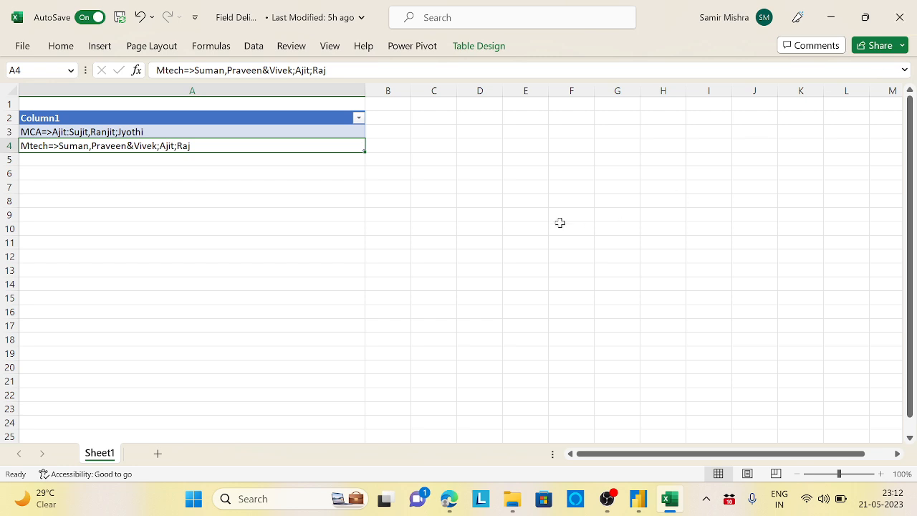
# Close the Excel workbook, switch to the Power Query Editor and collapse its Queries pane
pyautogui.click(900, 21)
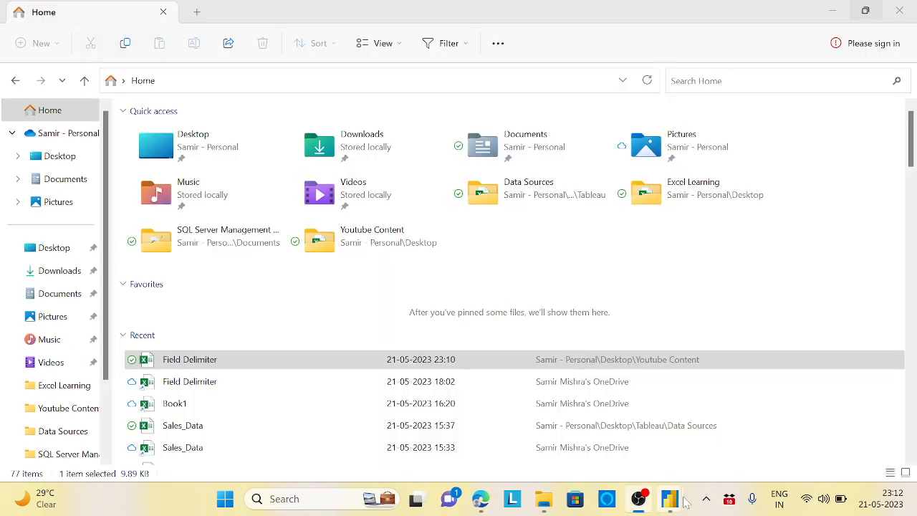
pyautogui.moveTo(669, 498)
pyautogui.click(747, 425)
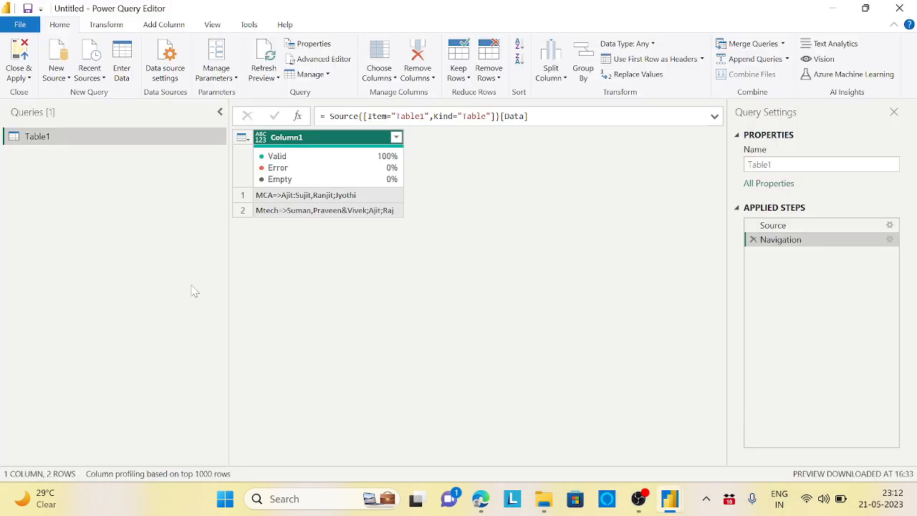
pyautogui.click(220, 113)
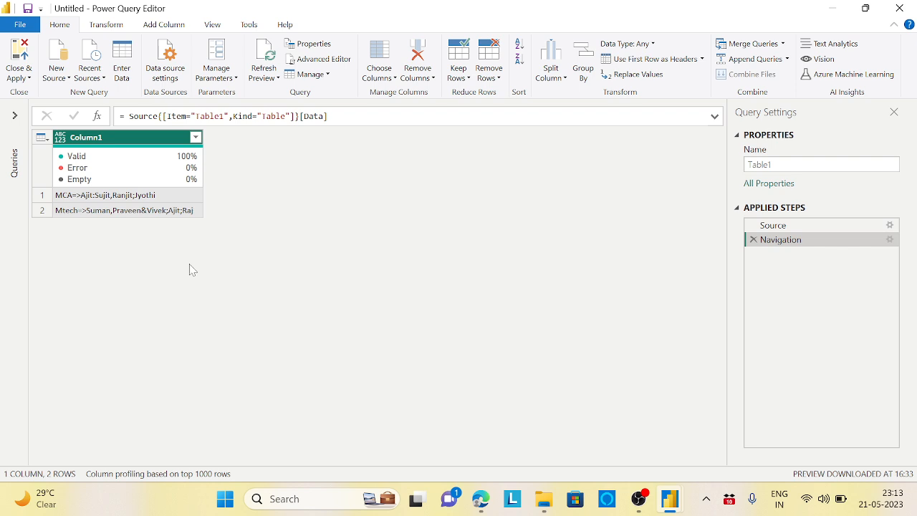
# Split Column1 by comma at each occurrence of the delimiter and delete the automatic Changed Type step
pyautogui.click(565, 79)
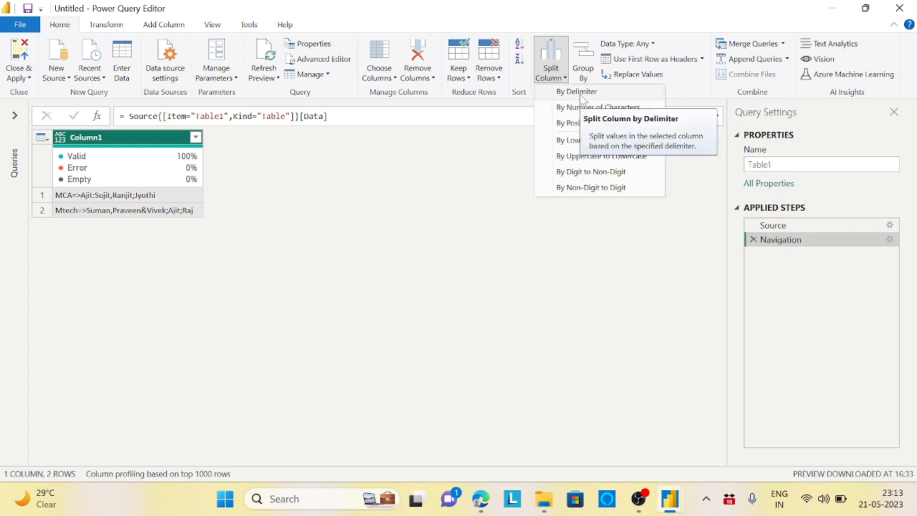
pyautogui.click(581, 96)
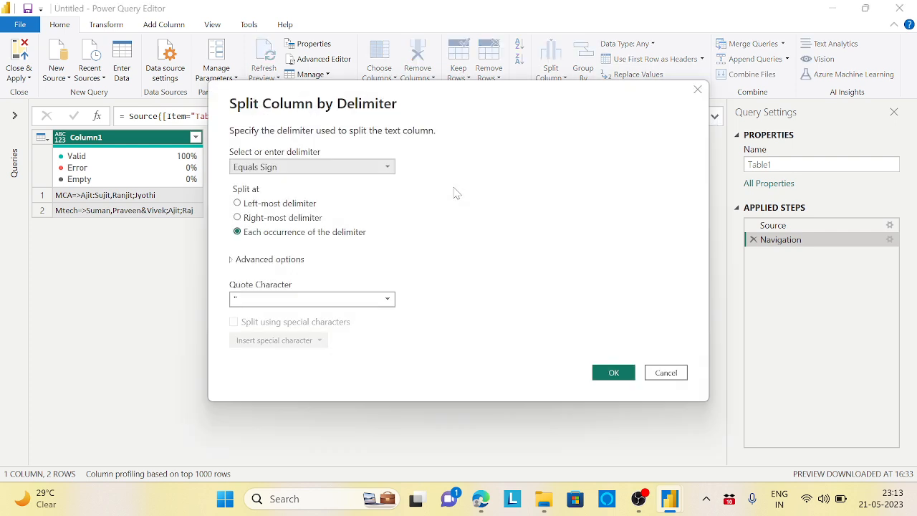
pyautogui.click(327, 170)
pyautogui.click(265, 196)
pyautogui.click(616, 375)
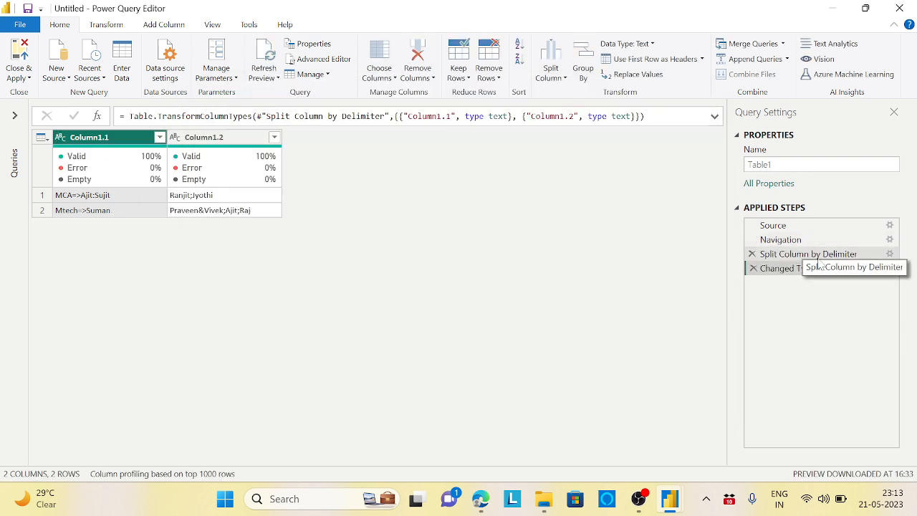
pyautogui.click(753, 268)
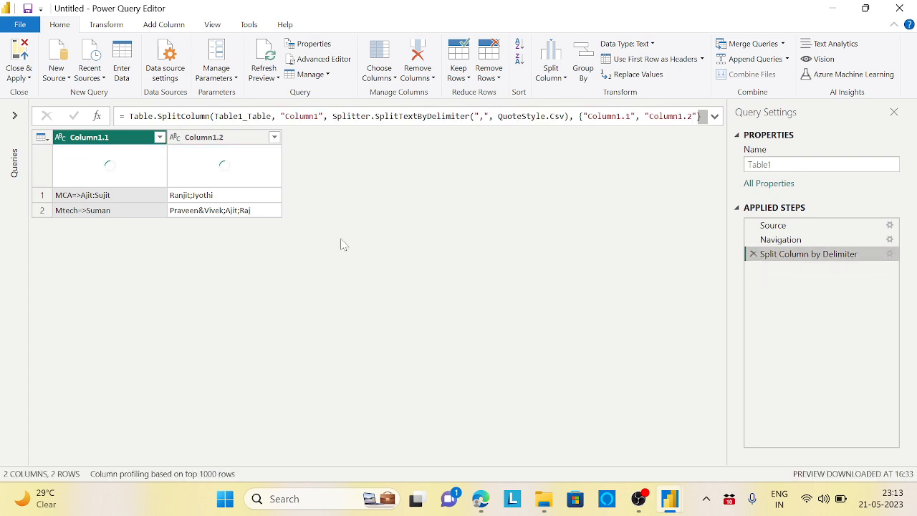
# Remove the {"Column1.1", "Column1.2"} argument from the Table.SplitColumn formula and delete the re-added Changed Type step
pyautogui.click(715, 117)
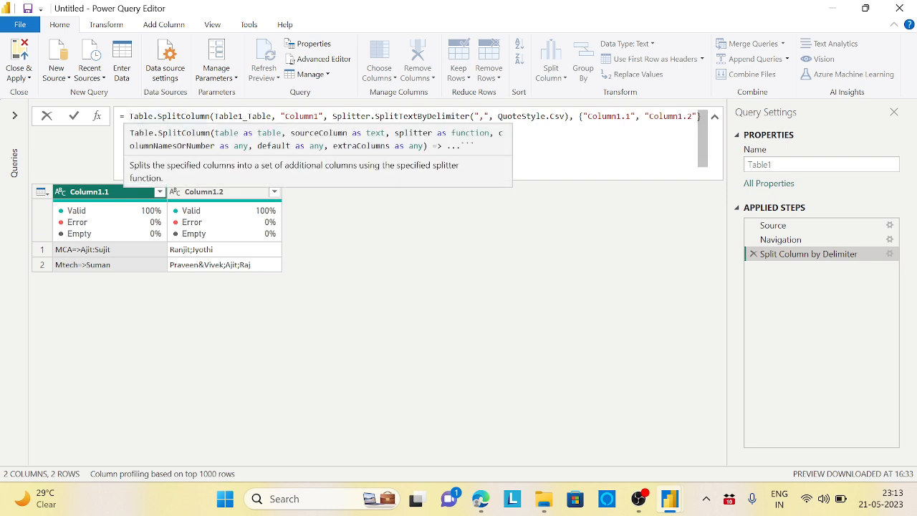
pyautogui.moveTo(332, 115)
pyautogui.mouseDown()
pyautogui.moveTo(143, 129)
pyautogui.moveTo(469, 115)
pyautogui.mouseUp()
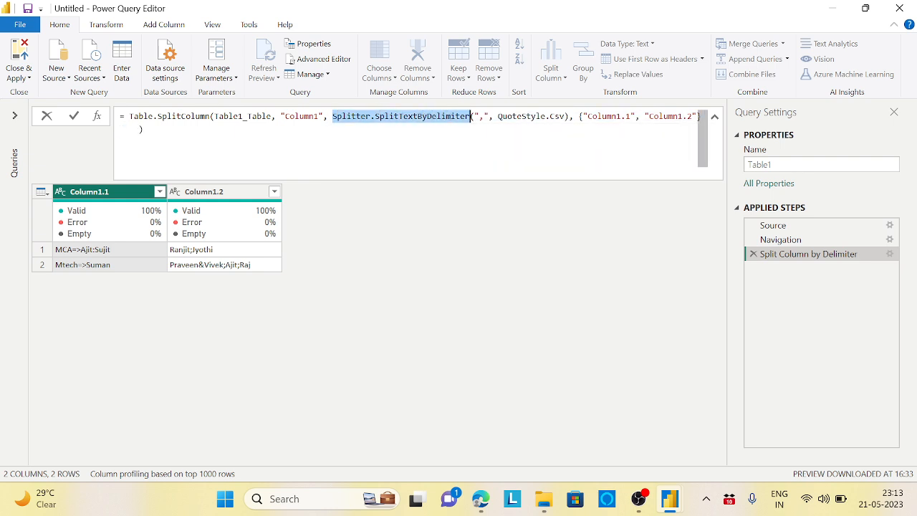
pyautogui.moveTo(474, 116); pyautogui.dragTo(492, 116)
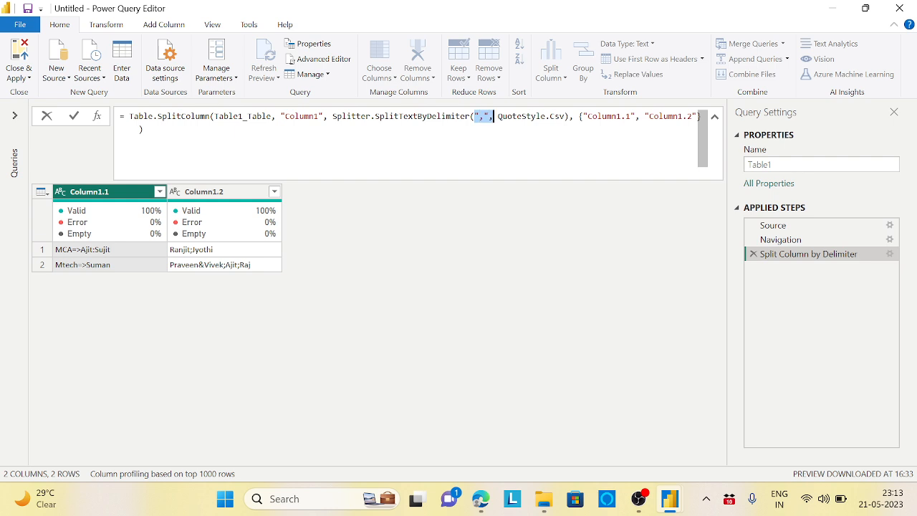
pyautogui.moveTo(579, 115); pyautogui.dragTo(701, 116)
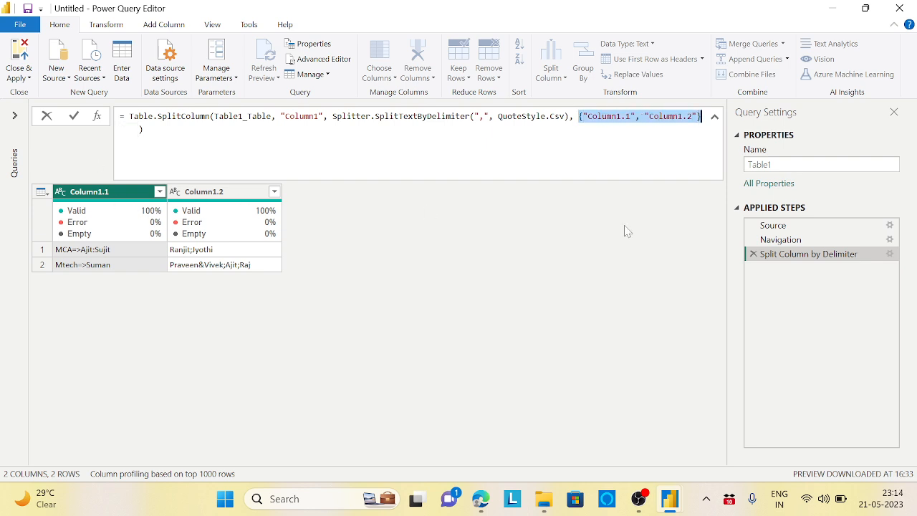
pyautogui.click(617, 147)
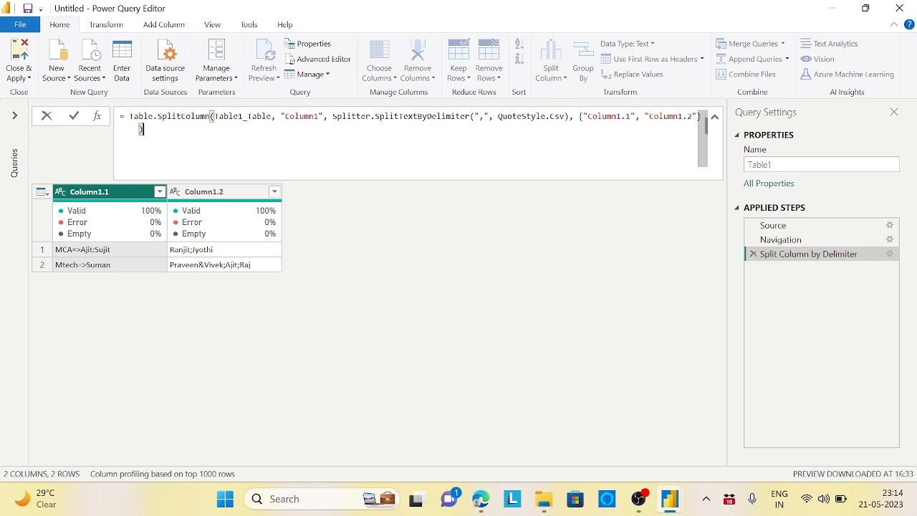
pyautogui.moveTo(357, 115)
pyautogui.moveTo(569, 116); pyautogui.dragTo(702, 122)
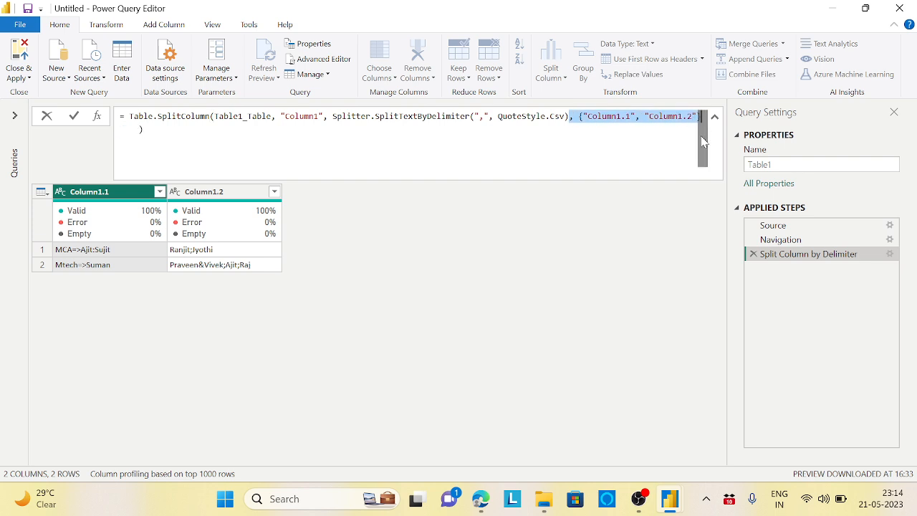
pyautogui.press('BackSpace')
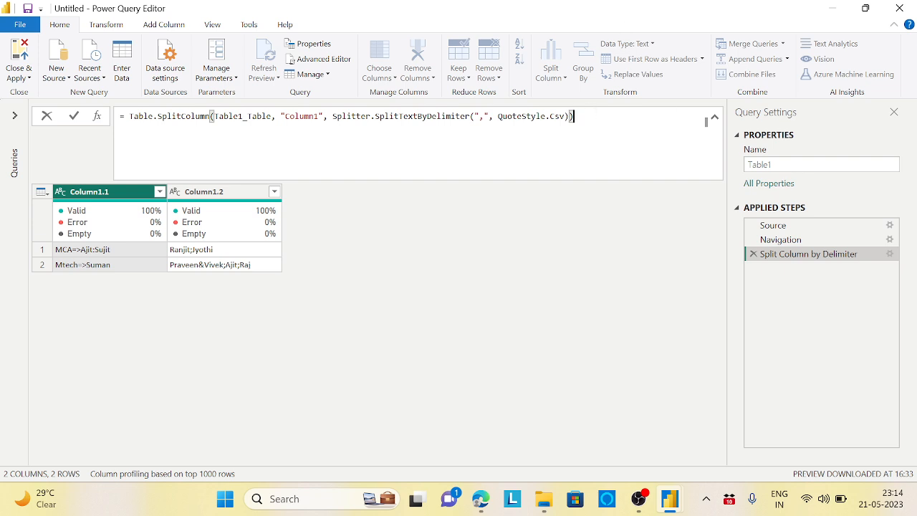
pyautogui.press('Return')
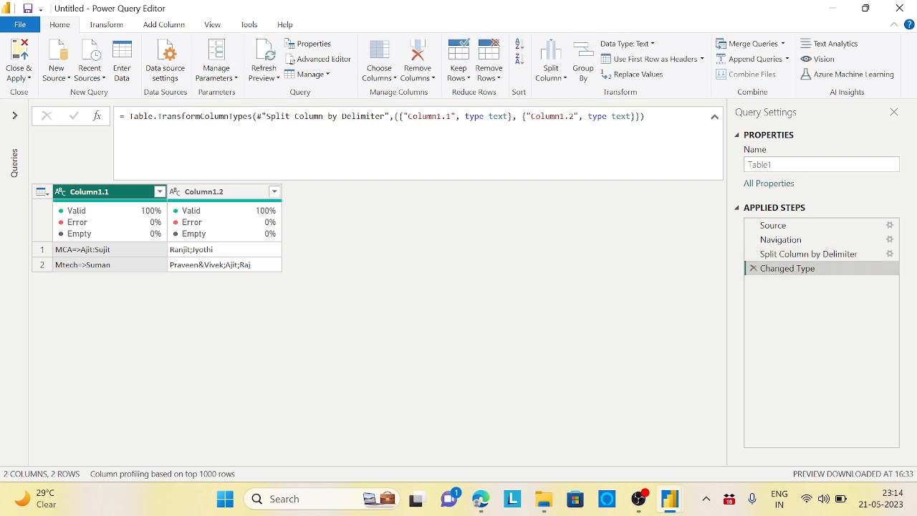
pyautogui.click(752, 268)
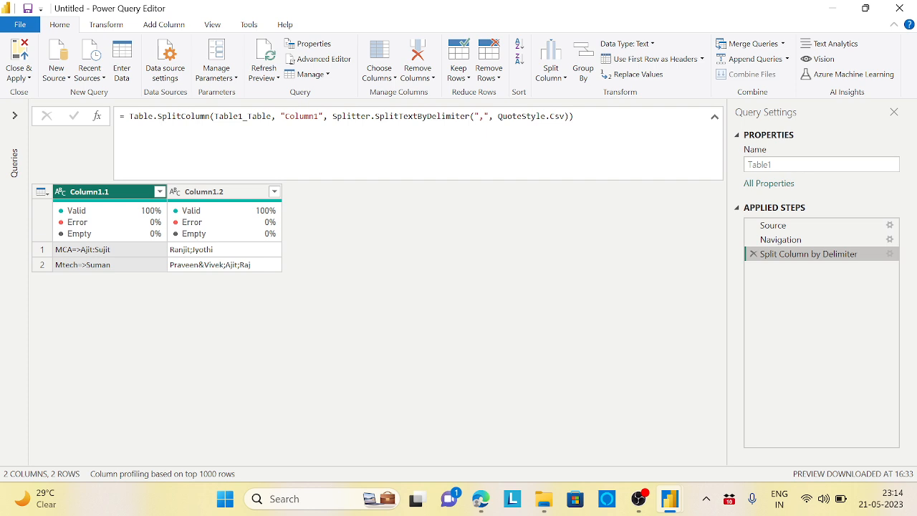
# Change the splitter function in the formula from Splitter.SplitTextByDelimiter to Splitter.SplitTextByAnyDelimiter
pyautogui.moveTo(332, 116); pyautogui.dragTo(493, 116)
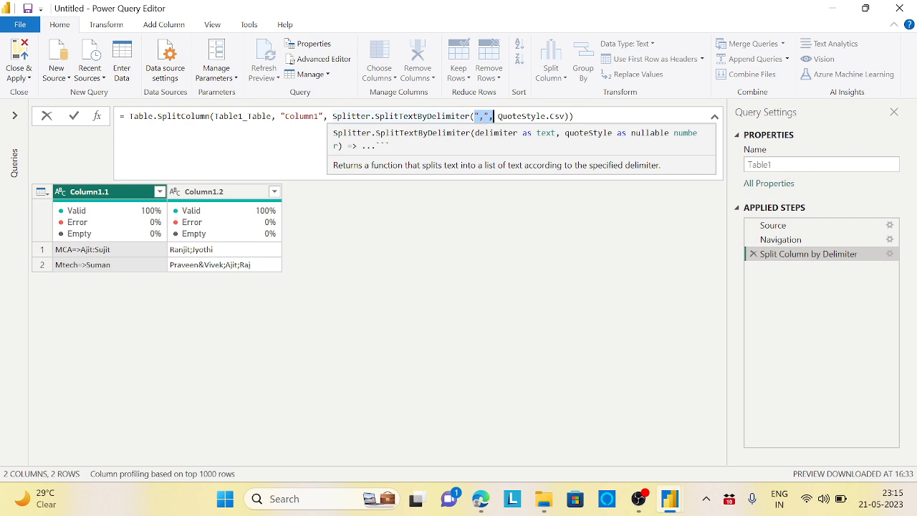
pyautogui.click(430, 116)
pyautogui.write('Any')
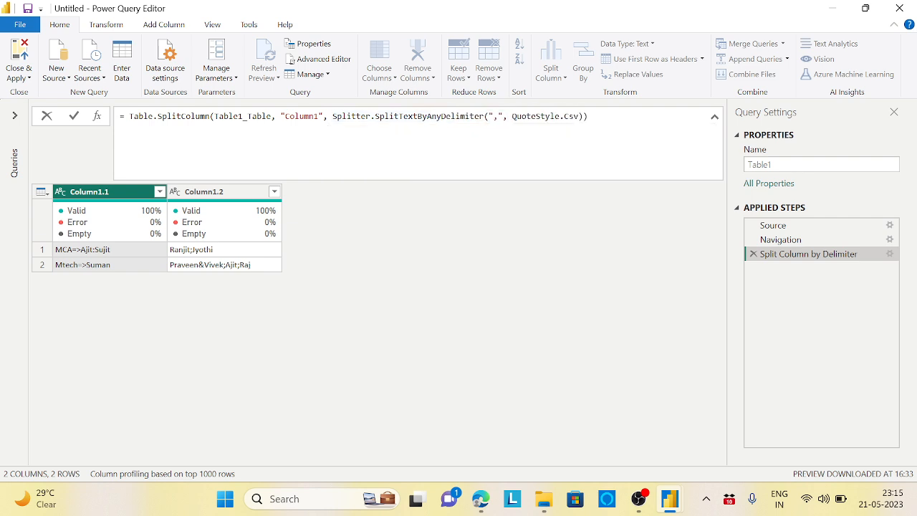
# Replace the "," delimiter argument in Splitter.SplitTextByAnyDelimiter with a list in curly braces containing "," as its first item
pyautogui.click(706, 122)
pyautogui.moveTo(488, 116); pyautogui.dragTo(503, 116)
pyautogui.press('BackSpace')
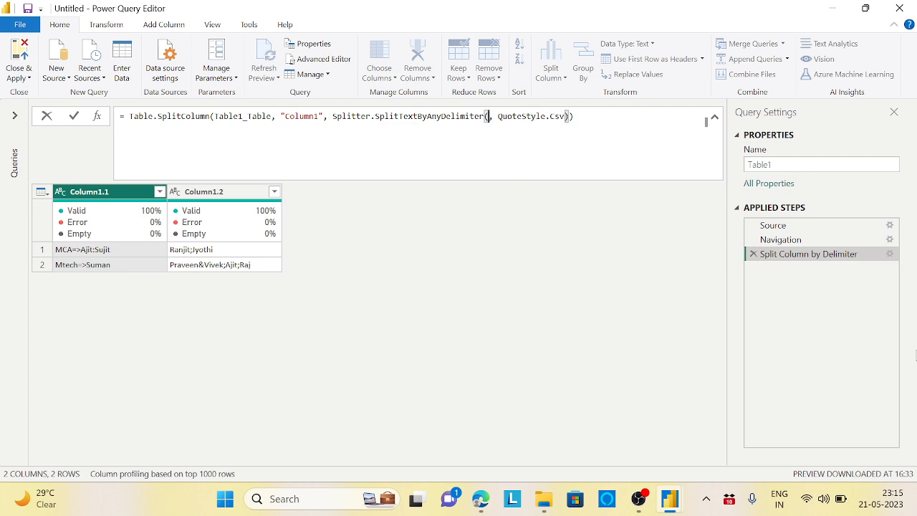
pyautogui.write('{')
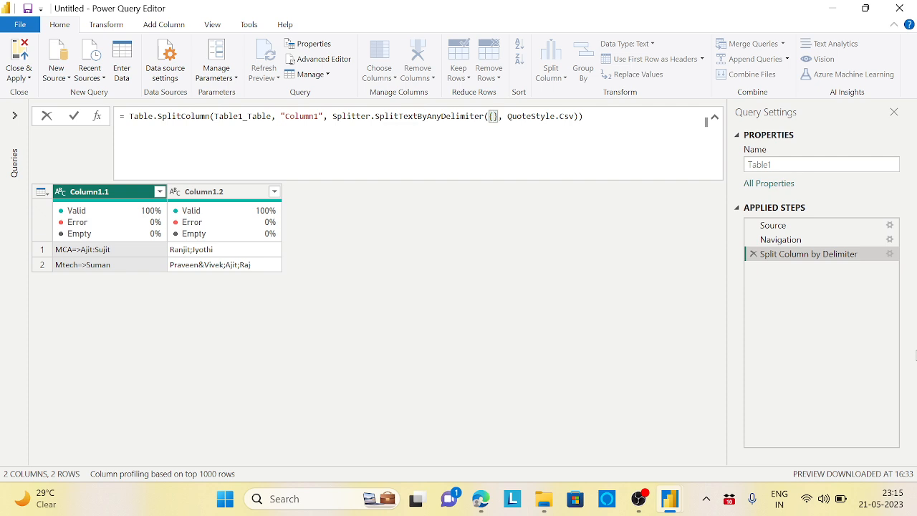
pyautogui.write('"')
pyautogui.press('BackSpace')
pyautogui.write('"')
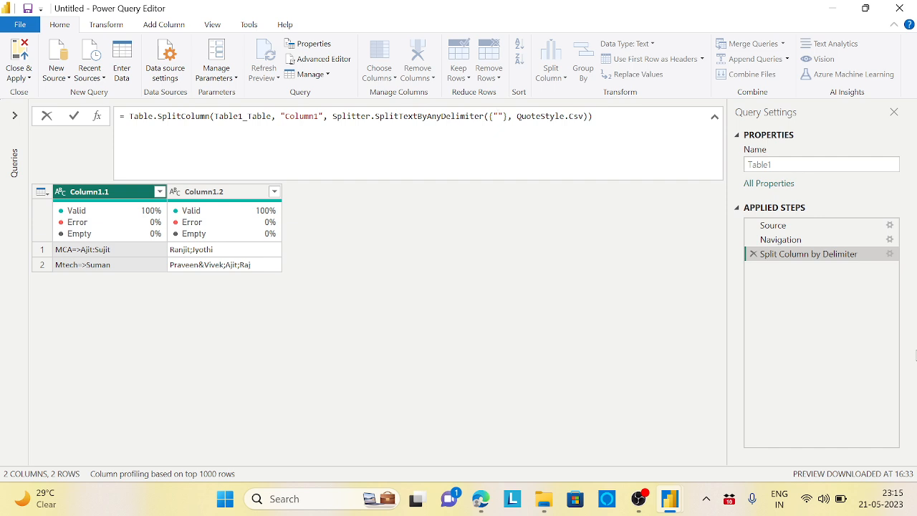
pyautogui.write(',"')
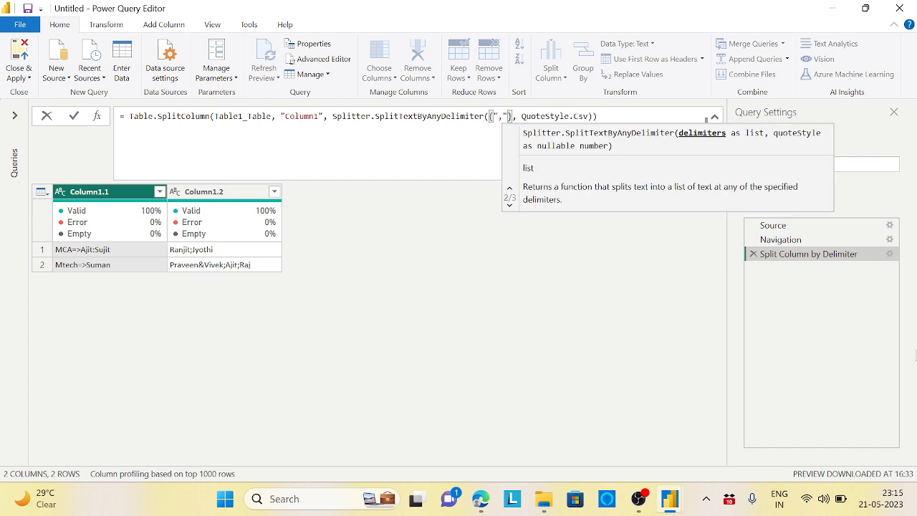
# Add ";", "=>" and ":" to the delimiter list after "," and apply the edited formula
pyautogui.write(',')
pyautogui.write('";')
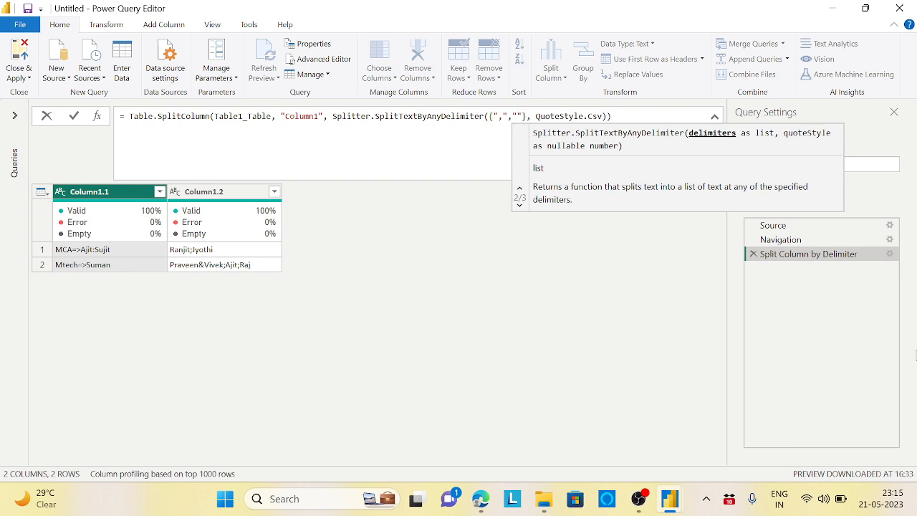
pyautogui.write('"')
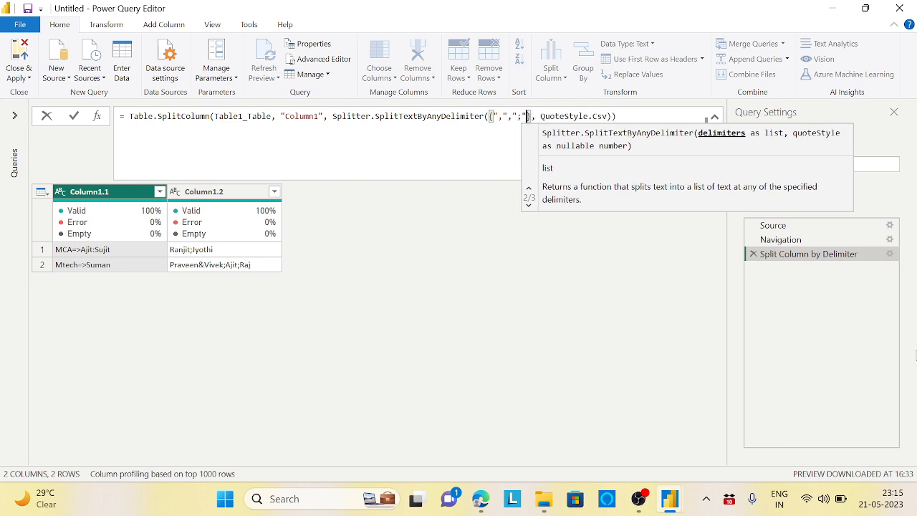
pyautogui.write(',"=')
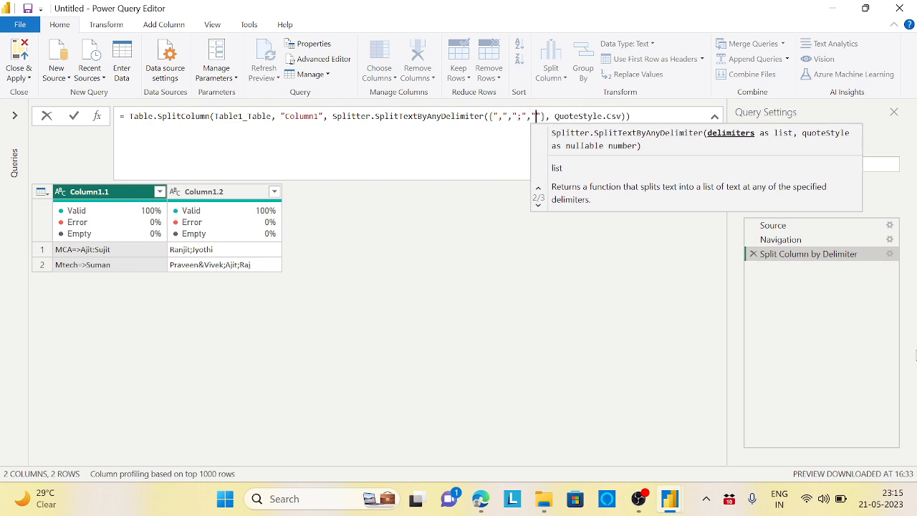
pyautogui.write('>')
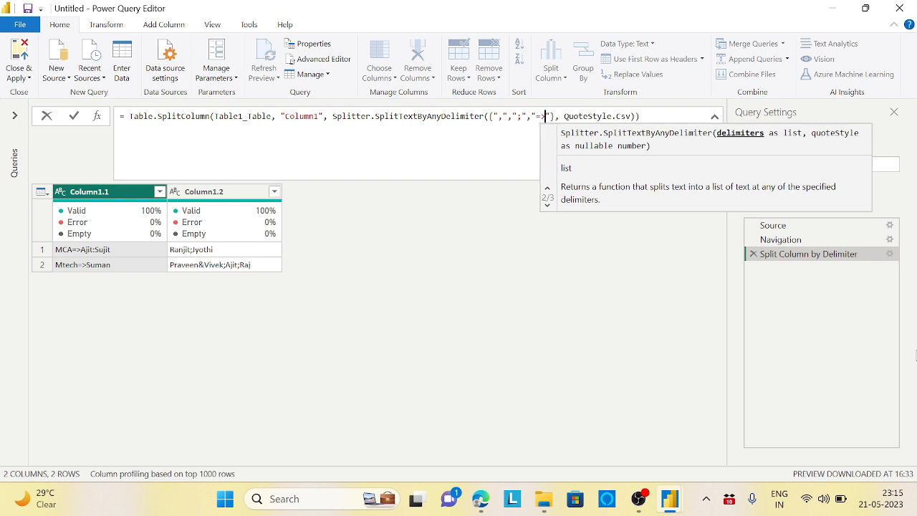
pyautogui.write('",')
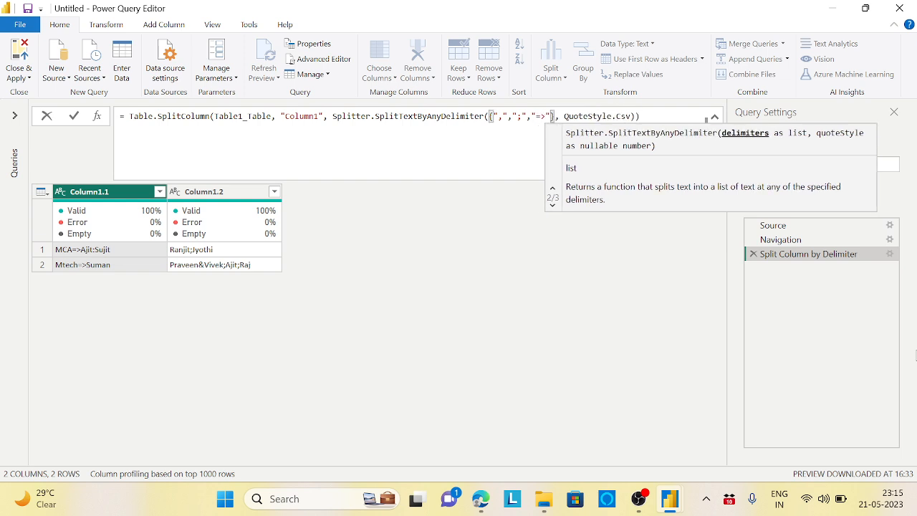
pyautogui.write('"')
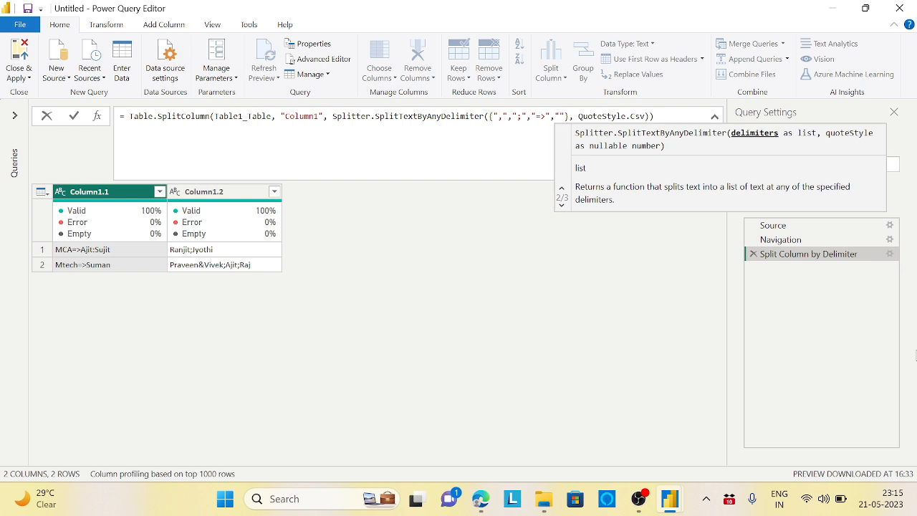
pyautogui.write(':')
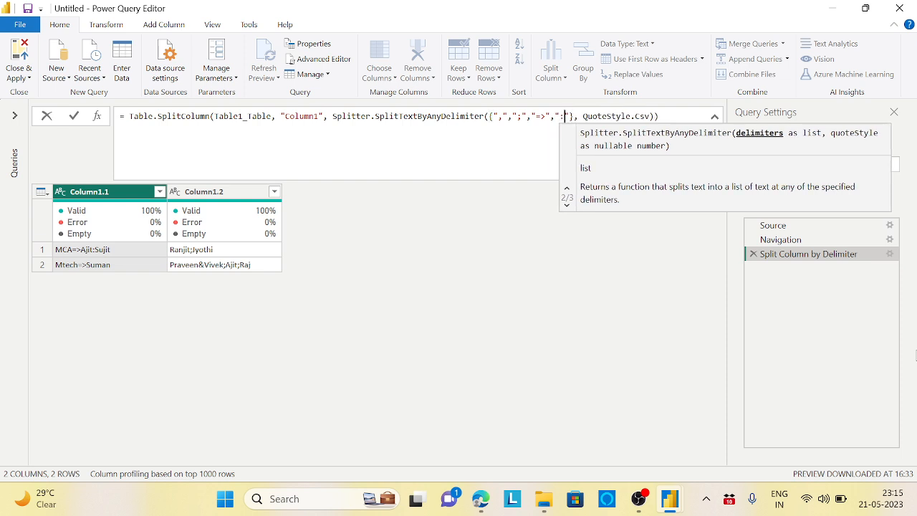
pyautogui.write('"')
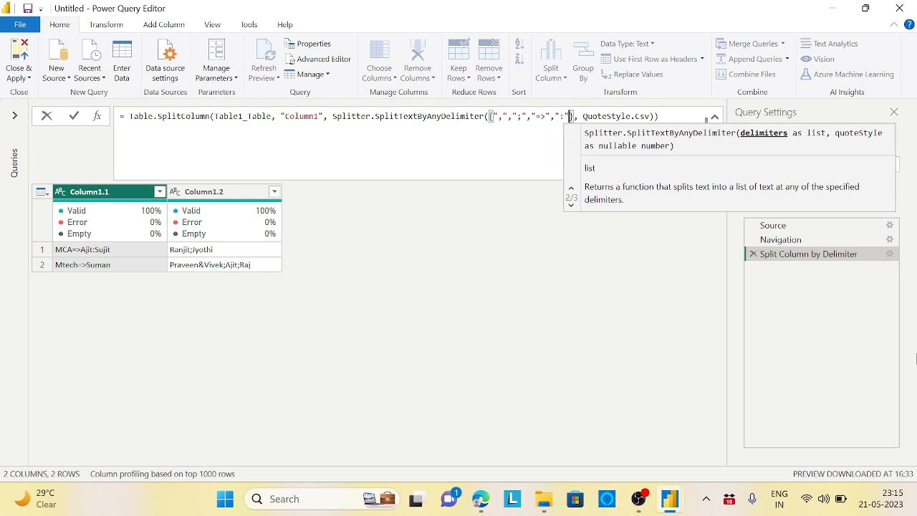
pyautogui.click(660, 116)
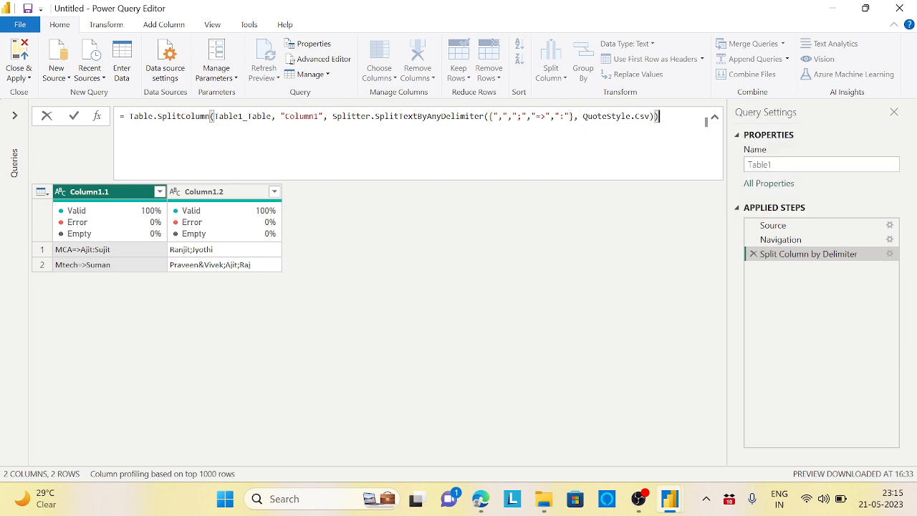
pyautogui.press('Return')
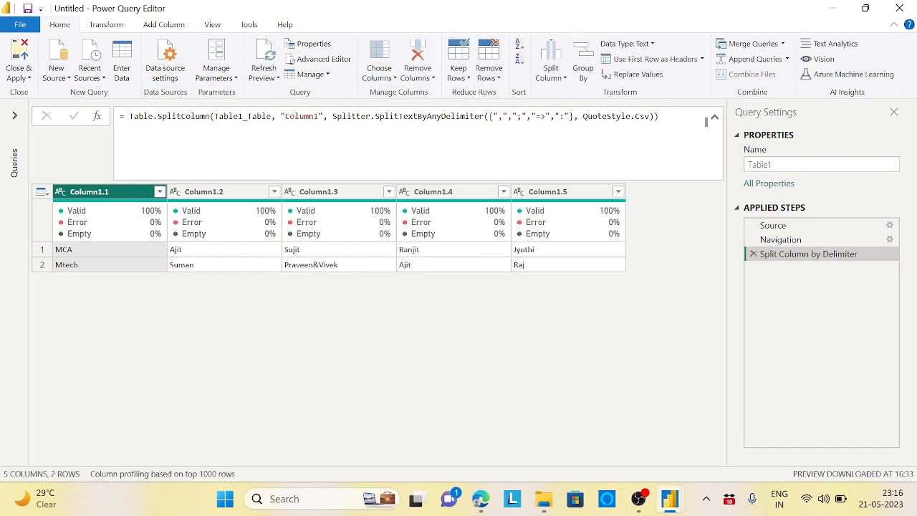
# Add "&" as the last item of the formula's delimiter list, apply the formula and highlight the complete list
pyautogui.click(569, 116)
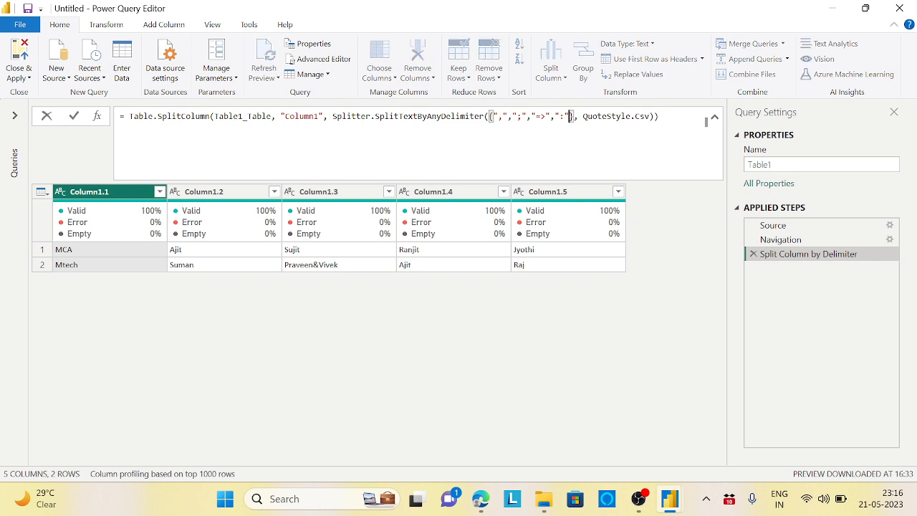
pyautogui.write(',')
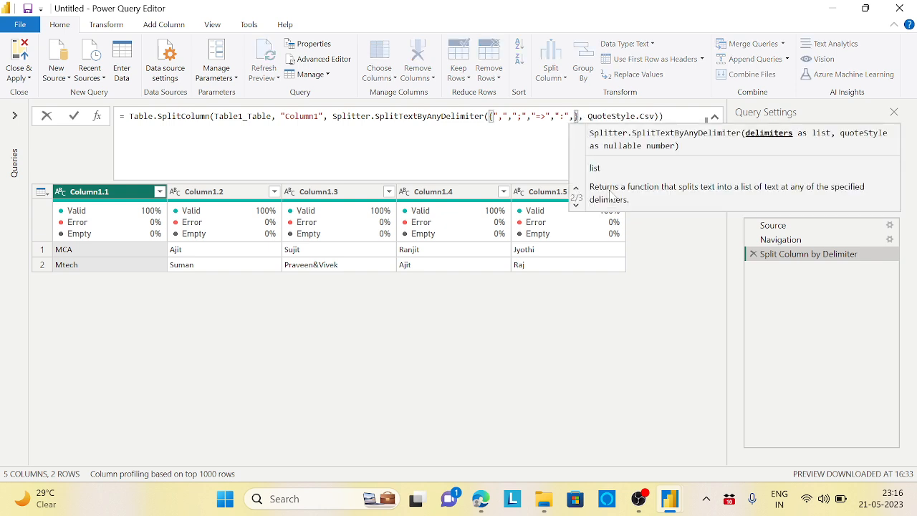
pyautogui.write('"&"')
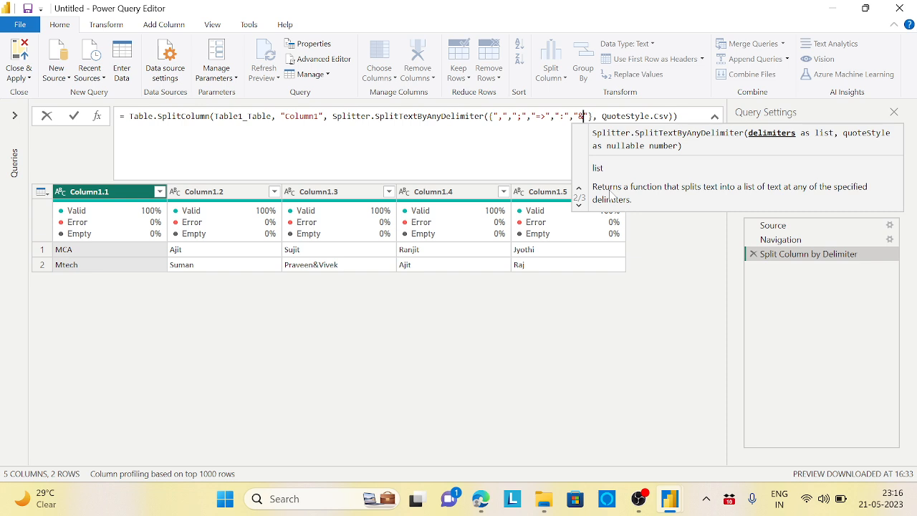
pyautogui.click(705, 122)
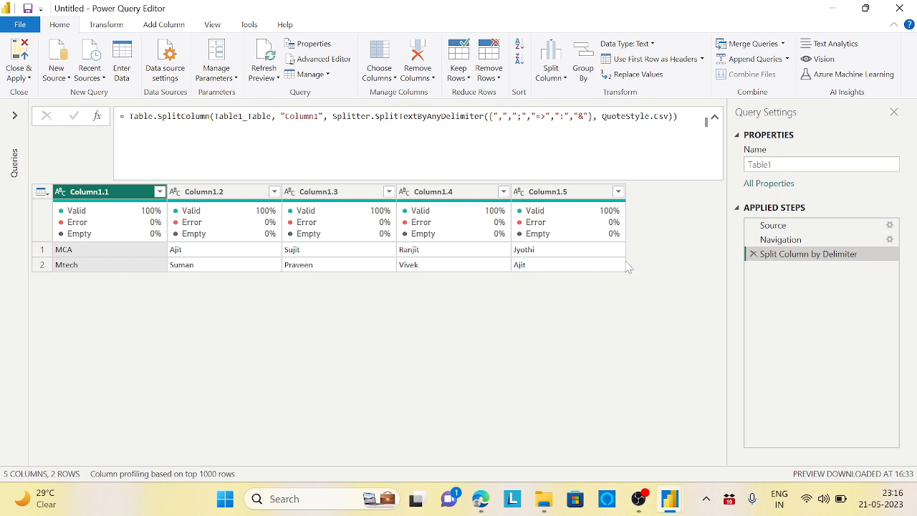
pyautogui.moveTo(489, 116); pyautogui.dragTo(593, 116)
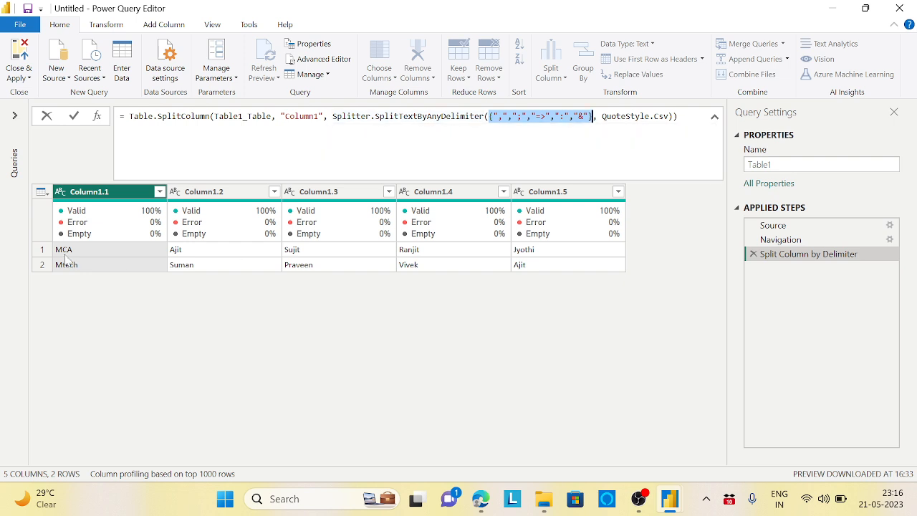
# Unpivot all columns other than Column1.1 and remove the resulting Attribute column
pyautogui.rightClick(106, 198)
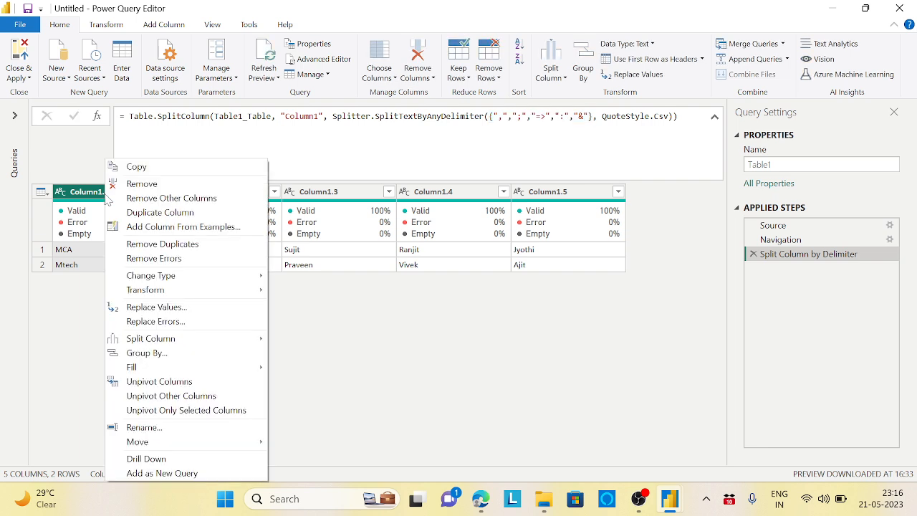
pyautogui.click(188, 395)
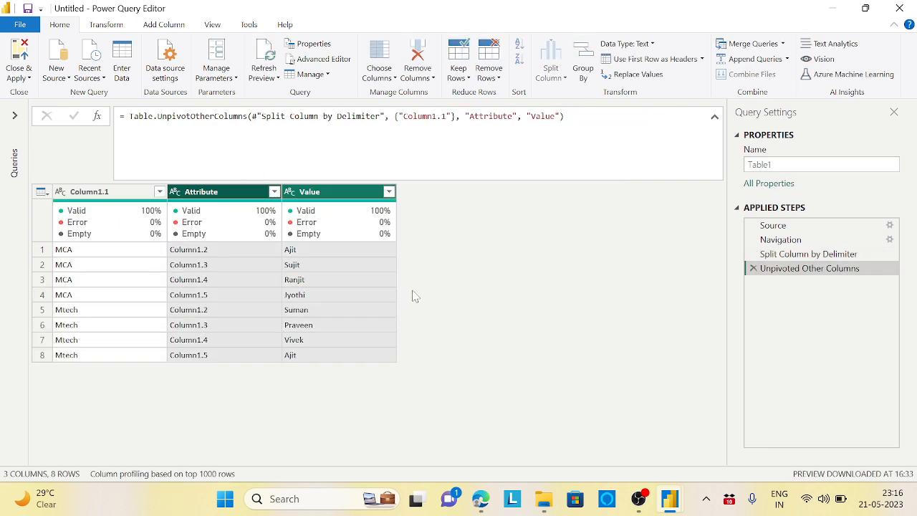
pyautogui.rightClick(208, 197)
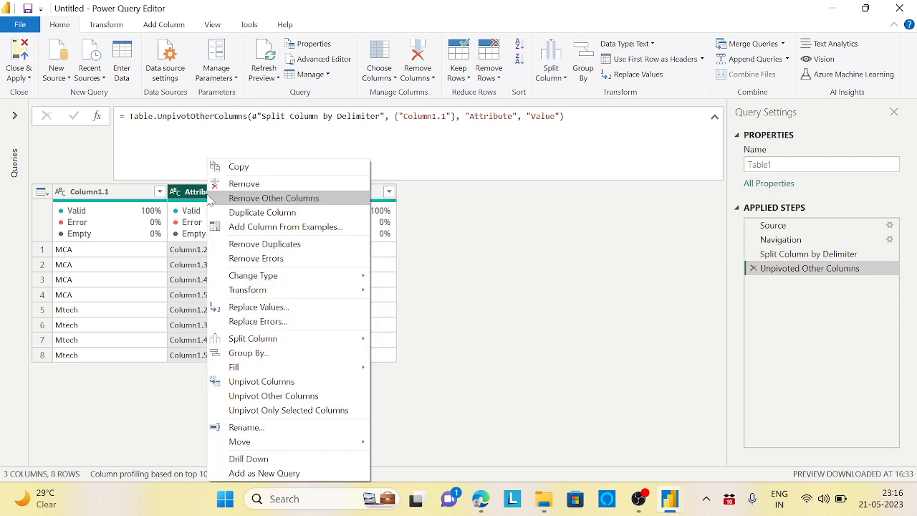
pyautogui.click(252, 184)
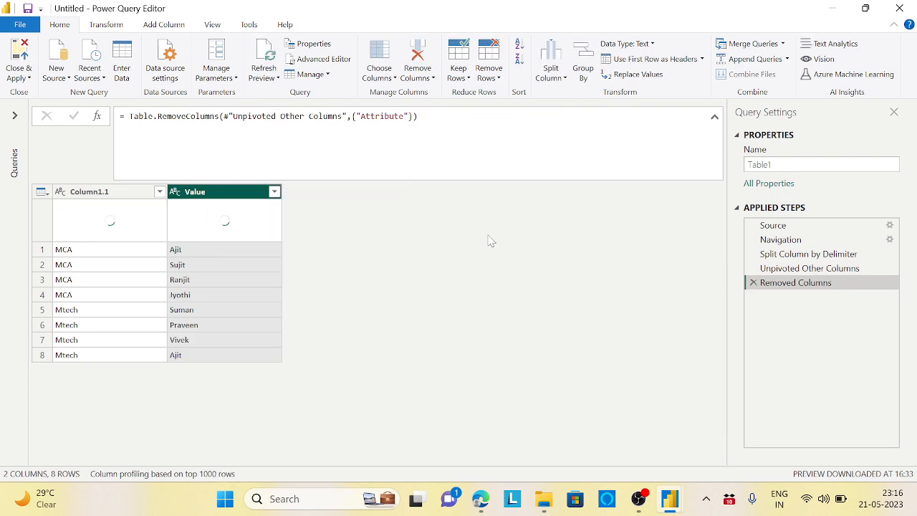
# Rename Column1.1 to Course and the Value column to Student Name
pyautogui.click(111, 188)
pyautogui.doubleClick(89, 192)
pyautogui.write('Course')
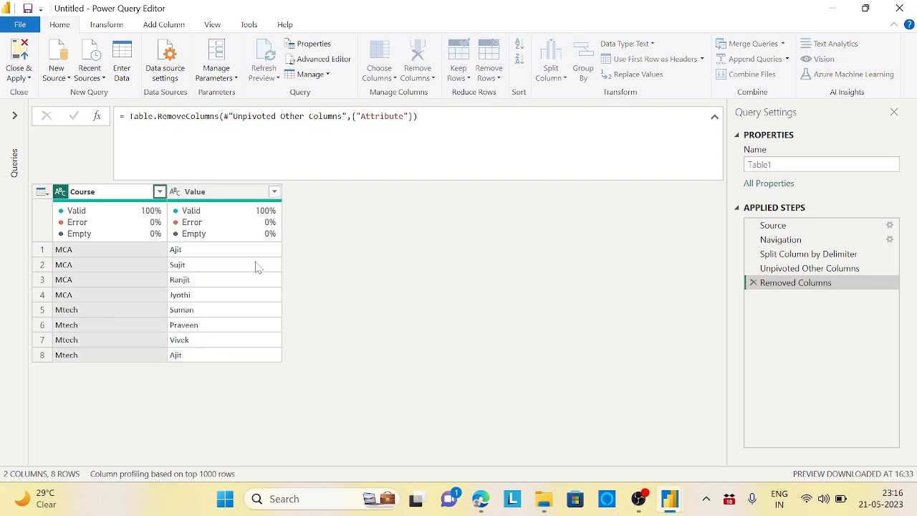
pyautogui.press('Return')
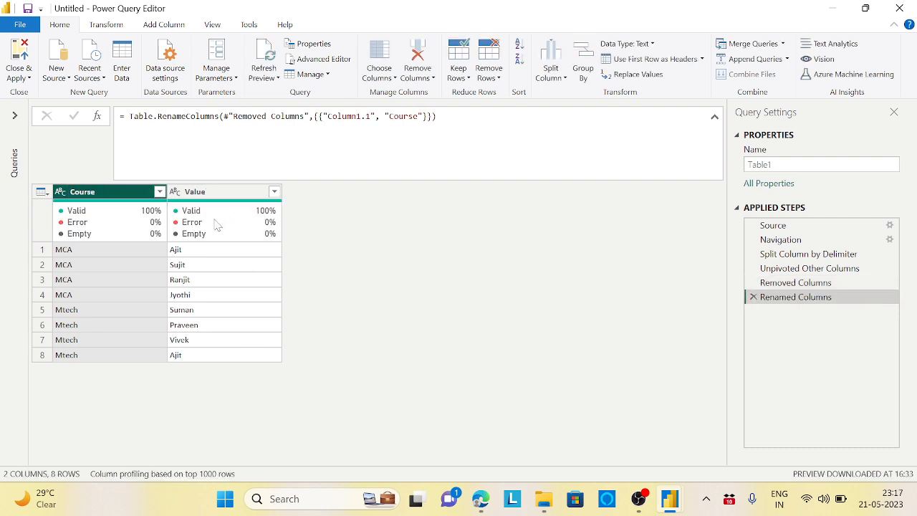
pyautogui.doubleClick(198, 192)
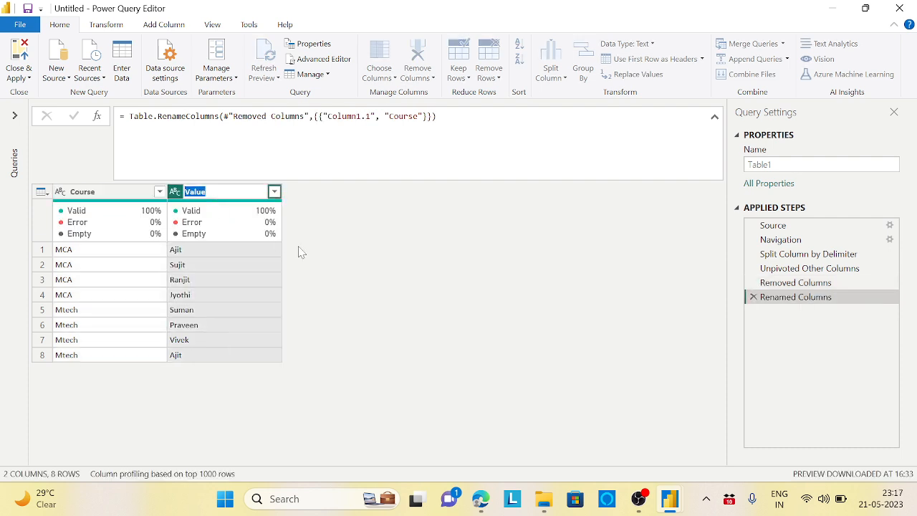
pyautogui.write('Student Name')
pyautogui.press('Return')
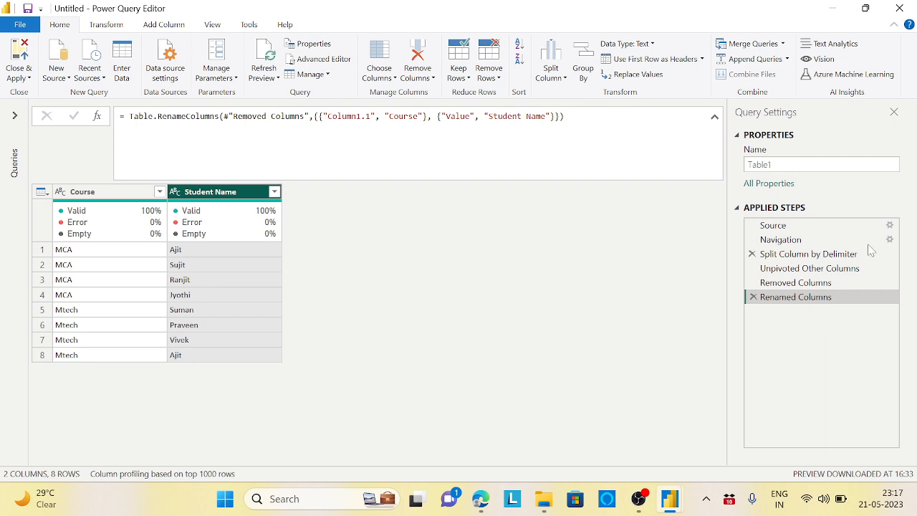
# Compare the data at the Navigation, Renamed Columns and Split Column by Delimiter steps, and delete the split step with all steps following it
pyautogui.click(779, 245)
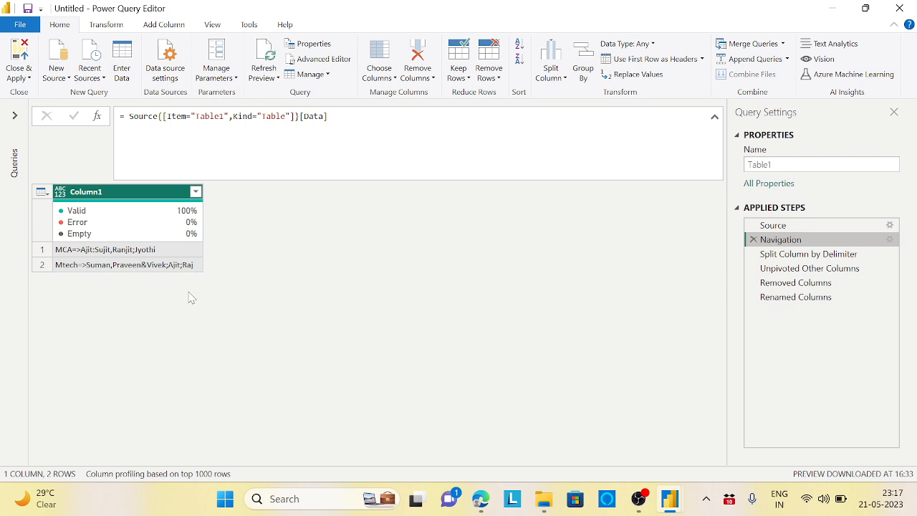
pyautogui.click(803, 305)
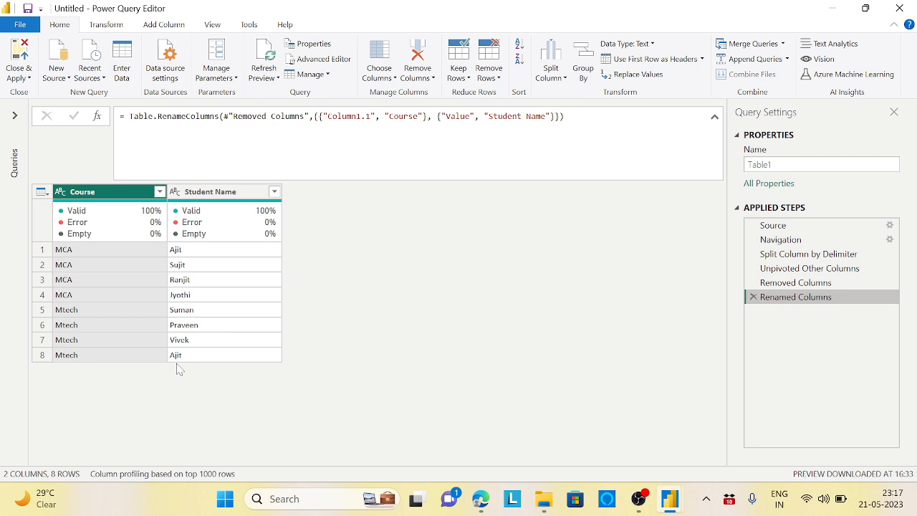
pyautogui.click(804, 254)
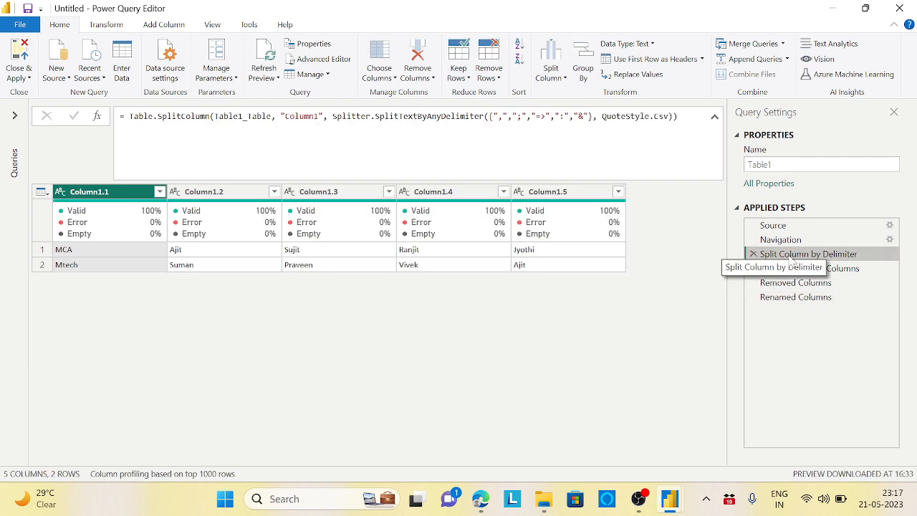
pyautogui.click(779, 240)
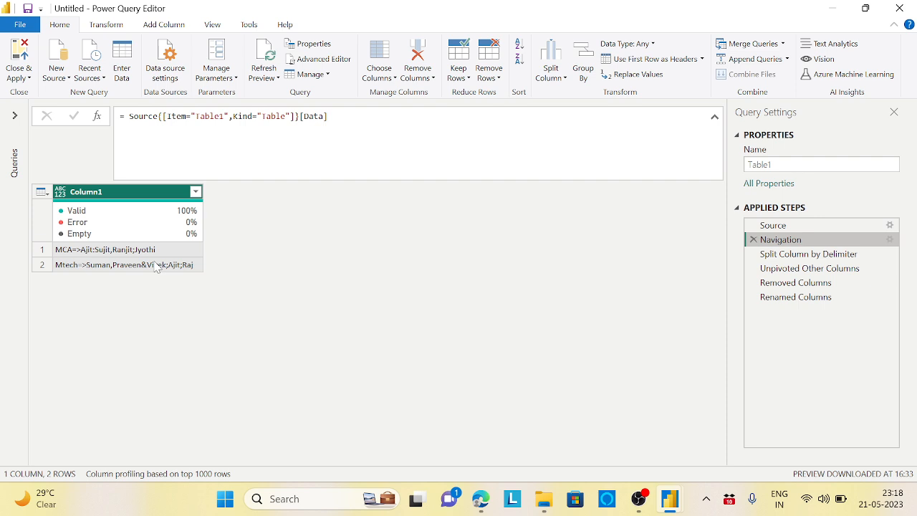
pyautogui.click(788, 255)
pyautogui.rightClick(788, 256)
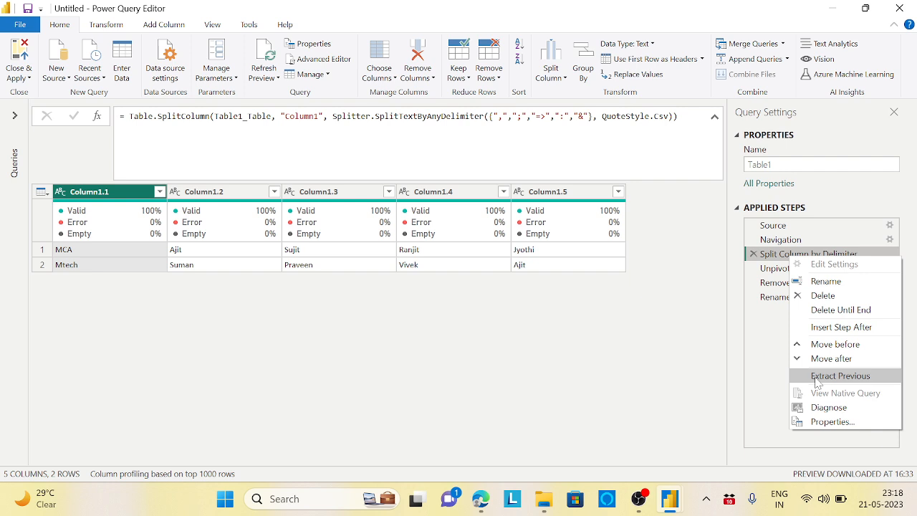
pyautogui.click(825, 309)
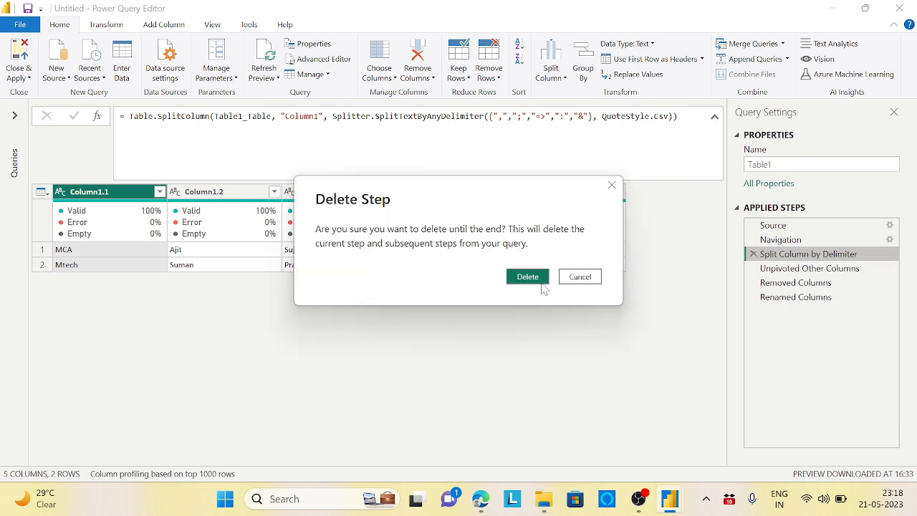
pyautogui.click(541, 281)
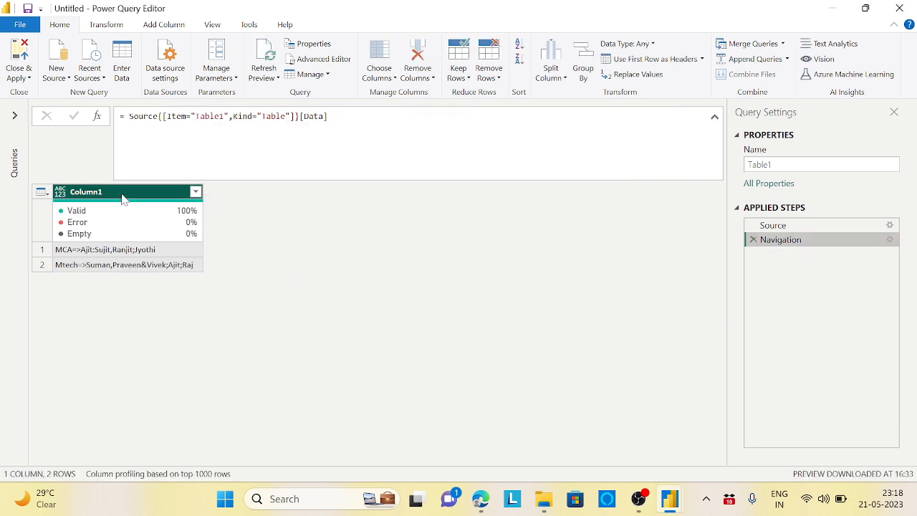
# Split Column1 by the custom delimiter "=>" at the left-most delimiter only
pyautogui.click(567, 81)
pyautogui.click(565, 92)
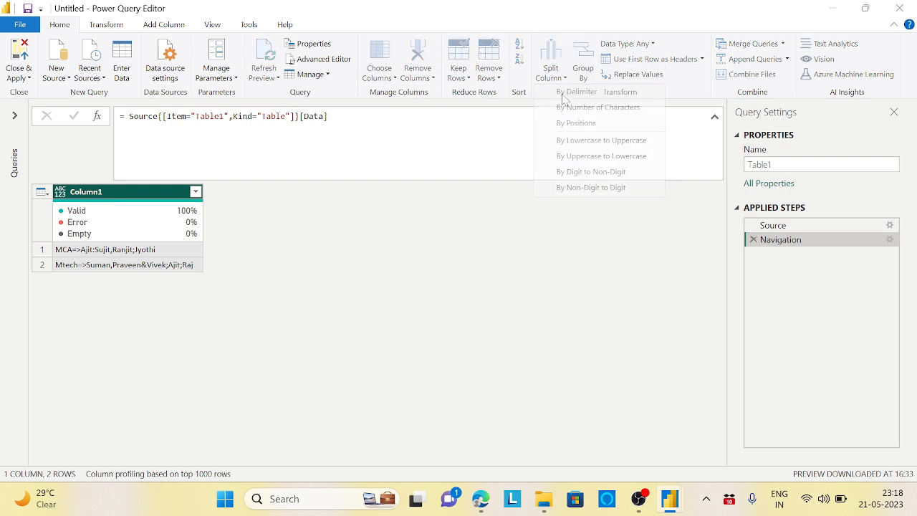
pyautogui.click(317, 169)
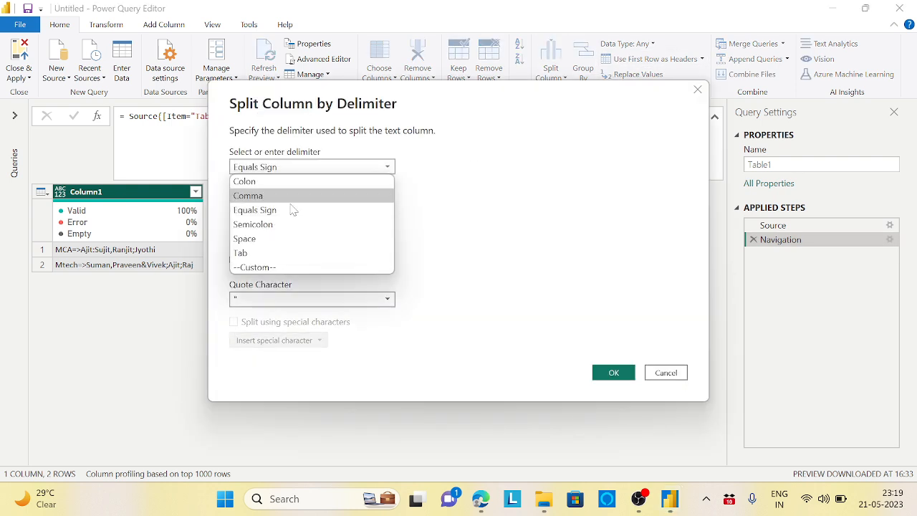
pyautogui.click(253, 268)
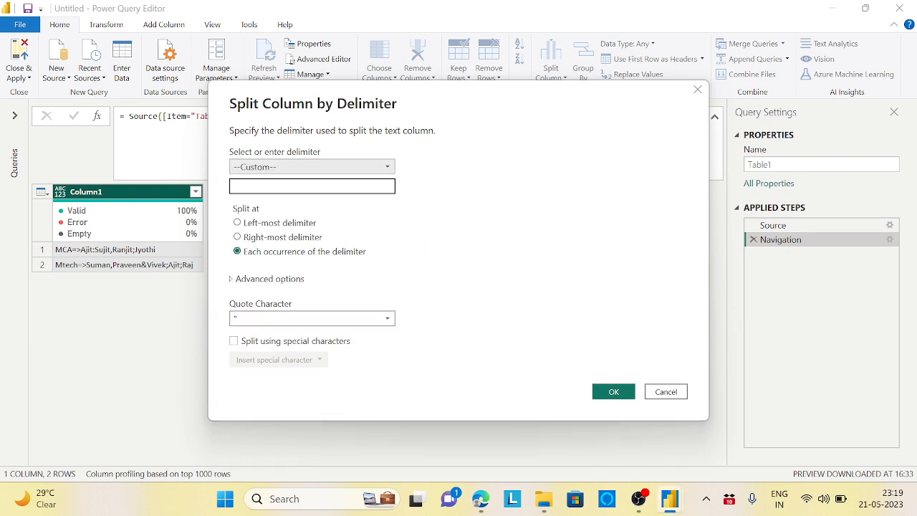
pyautogui.write('=>')
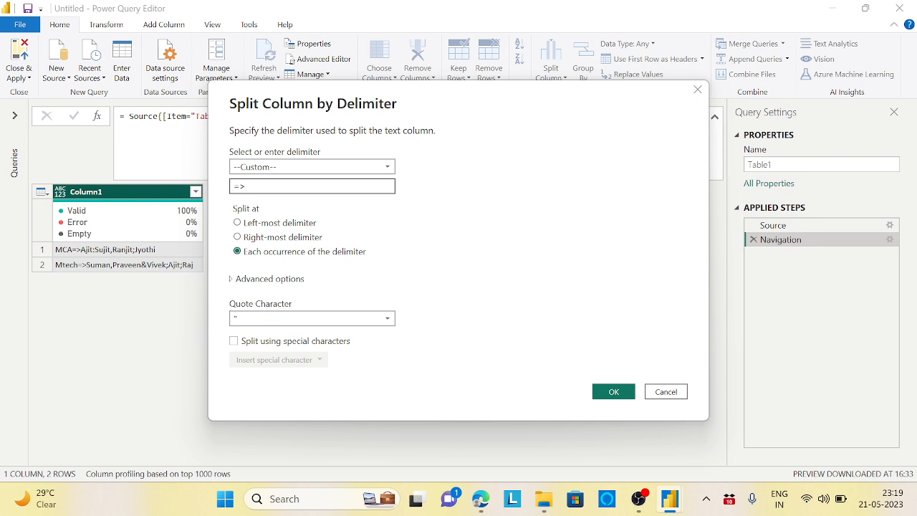
pyautogui.click(237, 222)
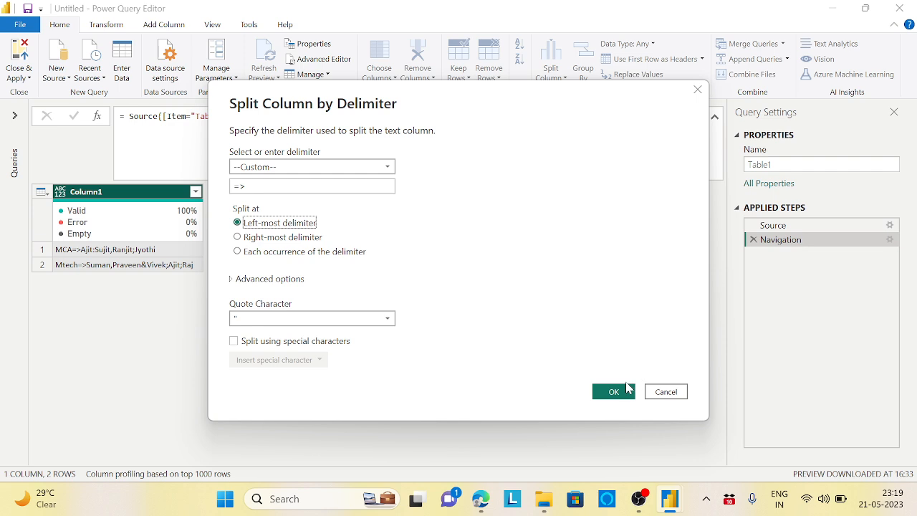
pyautogui.click(614, 392)
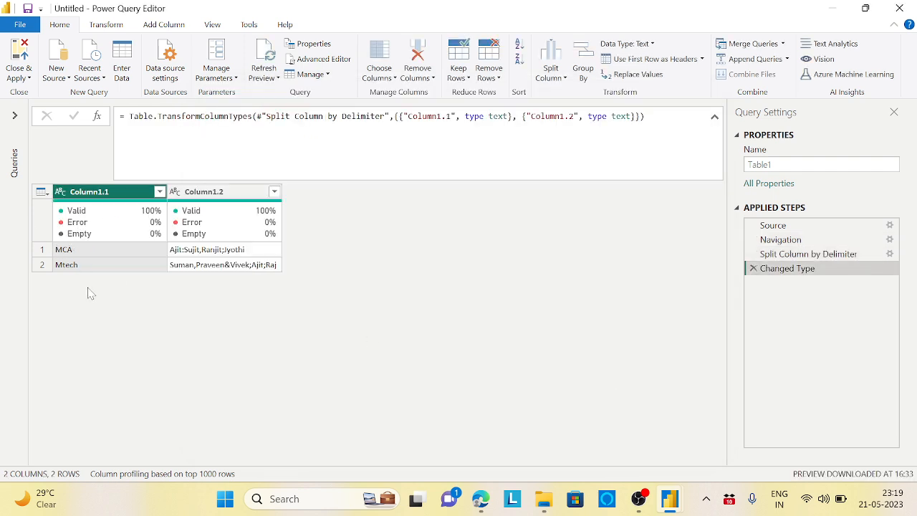
# Split Column1.2 by comma at each occurrence of the delimiter, into rows instead of columns
pyautogui.click(237, 197)
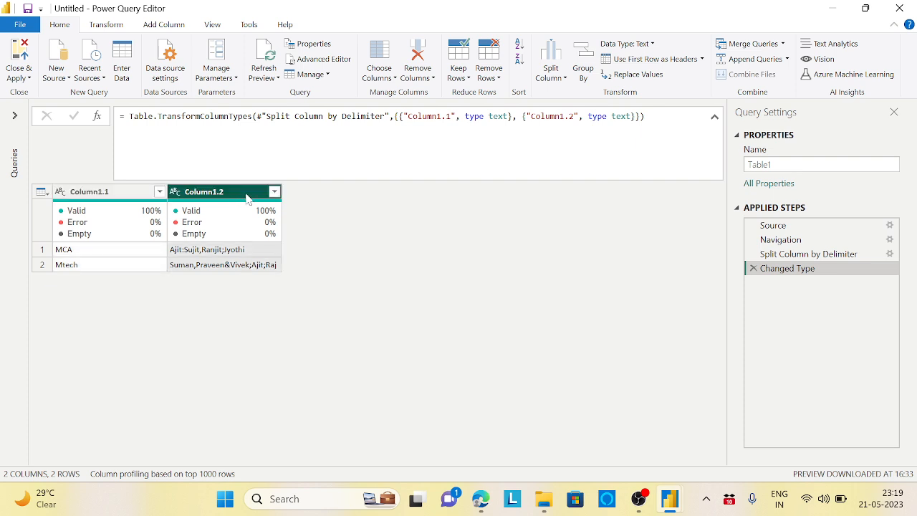
pyautogui.click(557, 78)
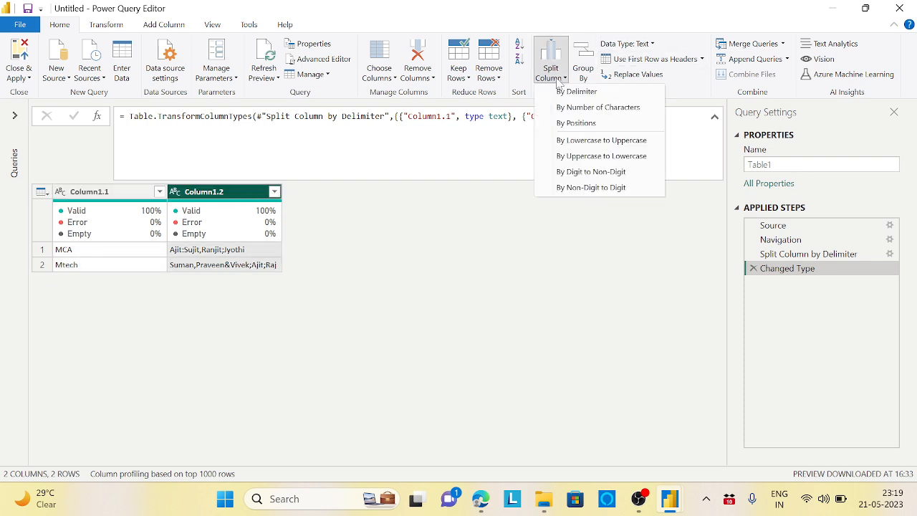
pyautogui.click(577, 92)
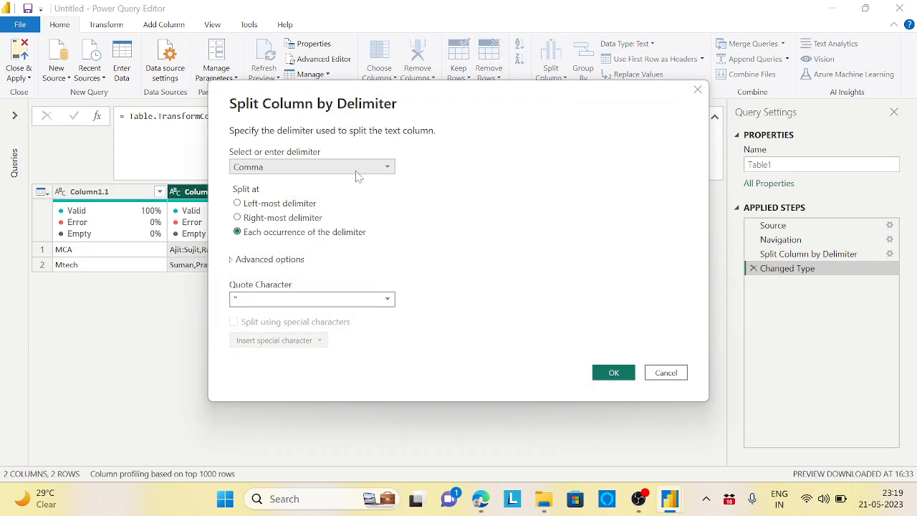
pyautogui.click(299, 262)
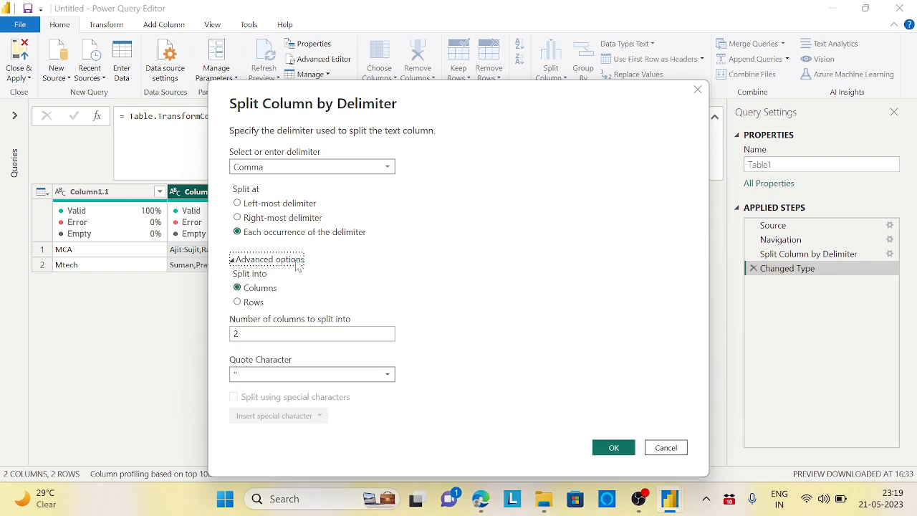
pyautogui.click(250, 303)
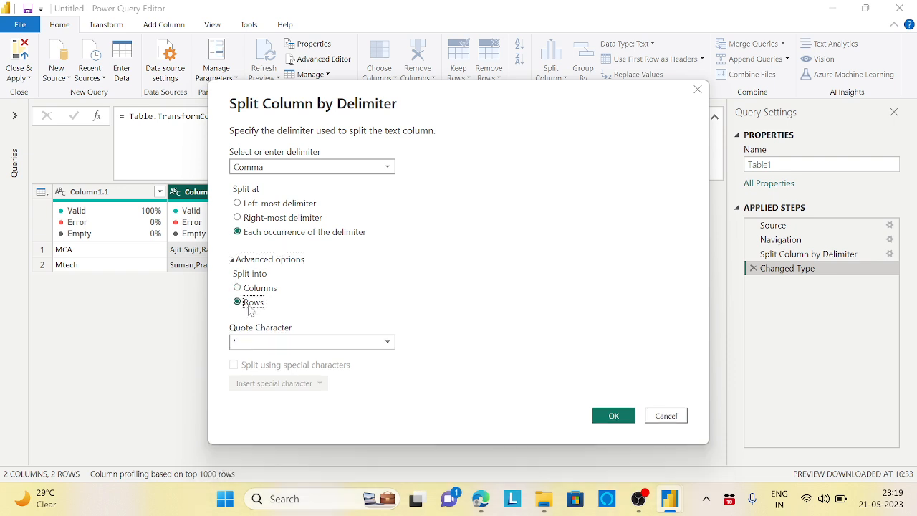
pyautogui.click(256, 289)
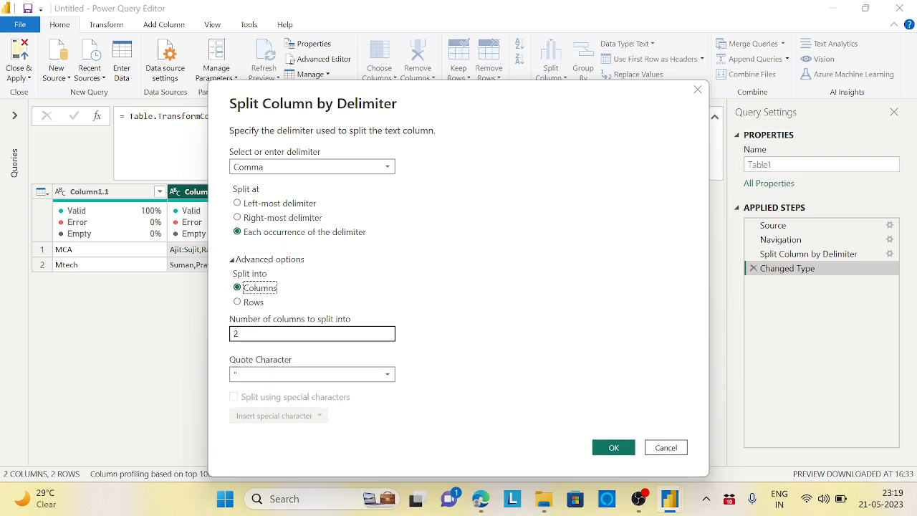
pyautogui.click(250, 306)
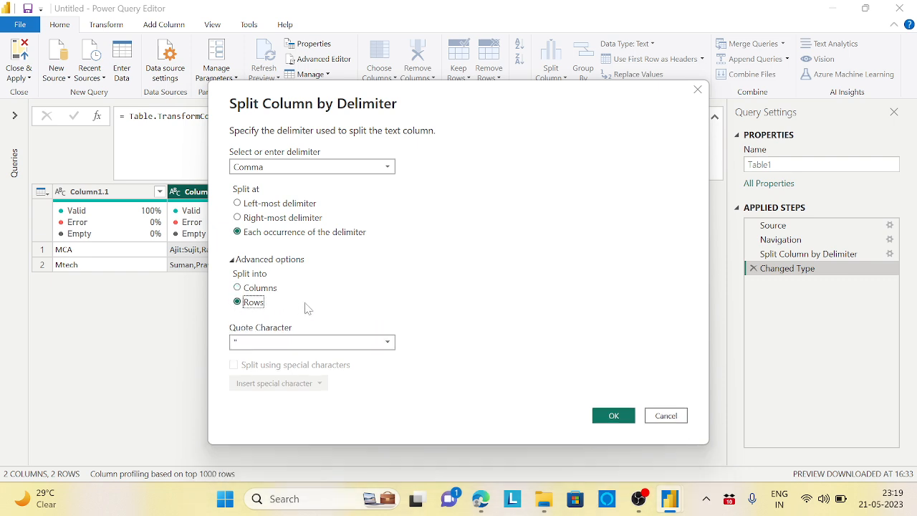
pyautogui.click(608, 421)
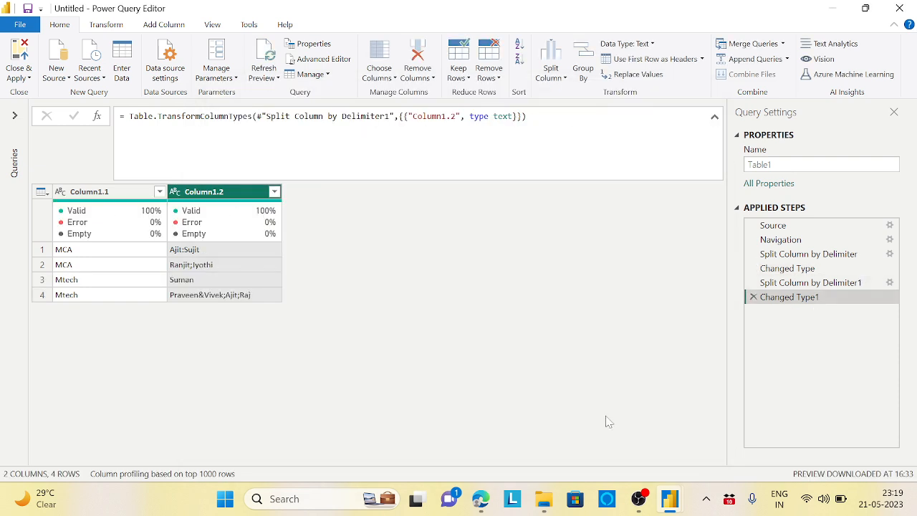
# Delete the Changed Type1 step and make the row-split formula use Splitter.SplitTextByAnyDelimiter with the list {",",";","=>",":","&"}
pyautogui.click(753, 297)
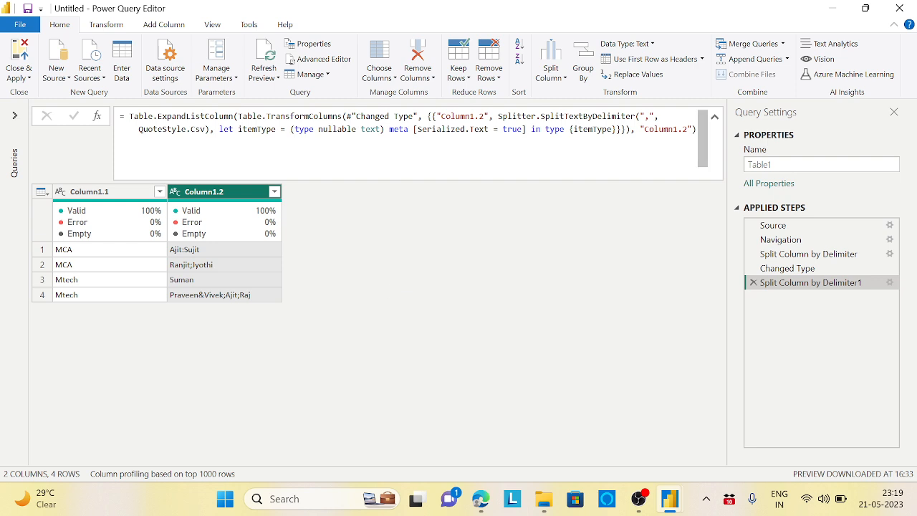
pyautogui.click(592, 116)
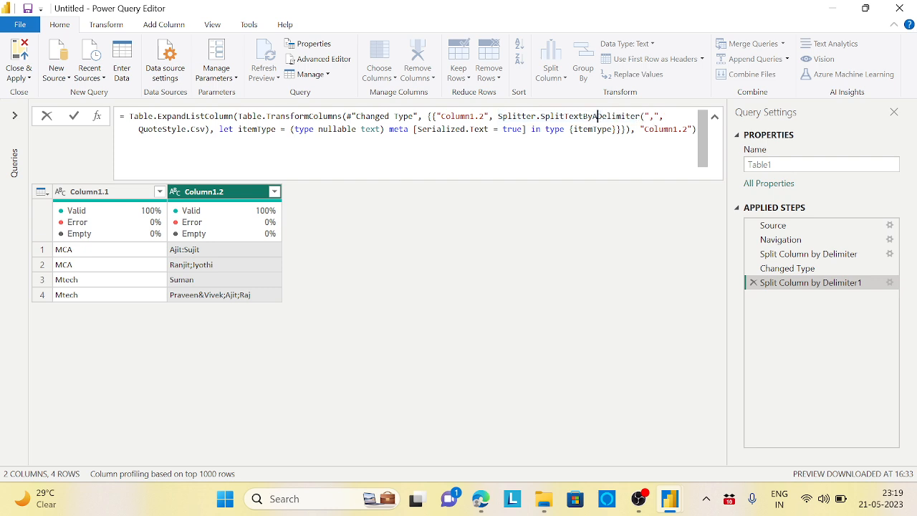
pyautogui.write('Any')
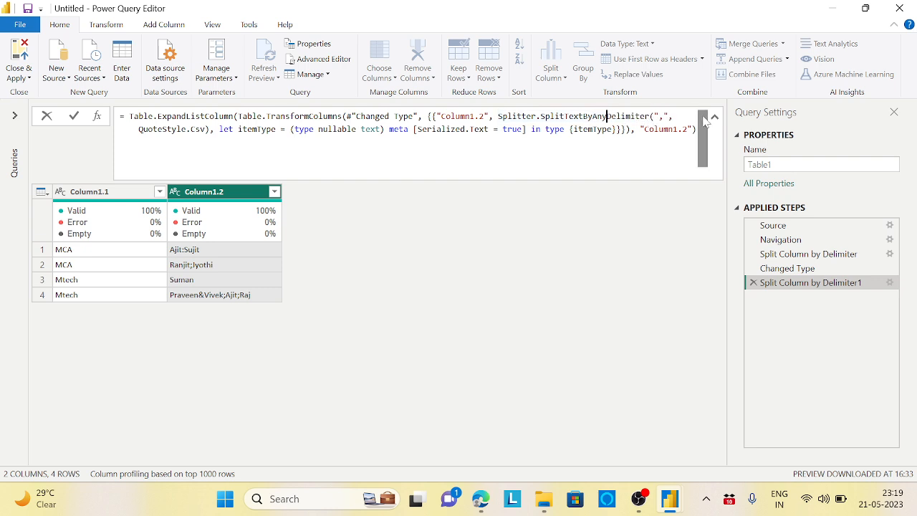
pyautogui.moveTo(654, 116); pyautogui.dragTo(669, 117)
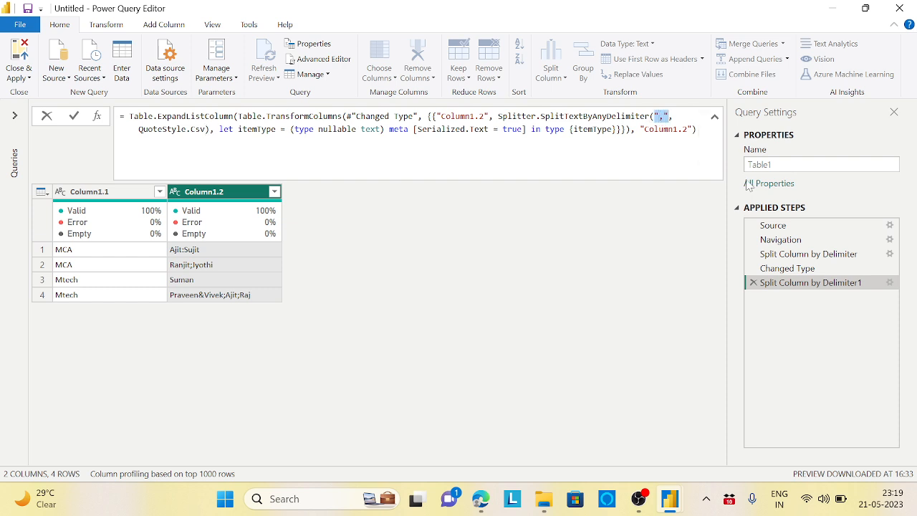
pyautogui.write('{",",";","=>",":","&"}')
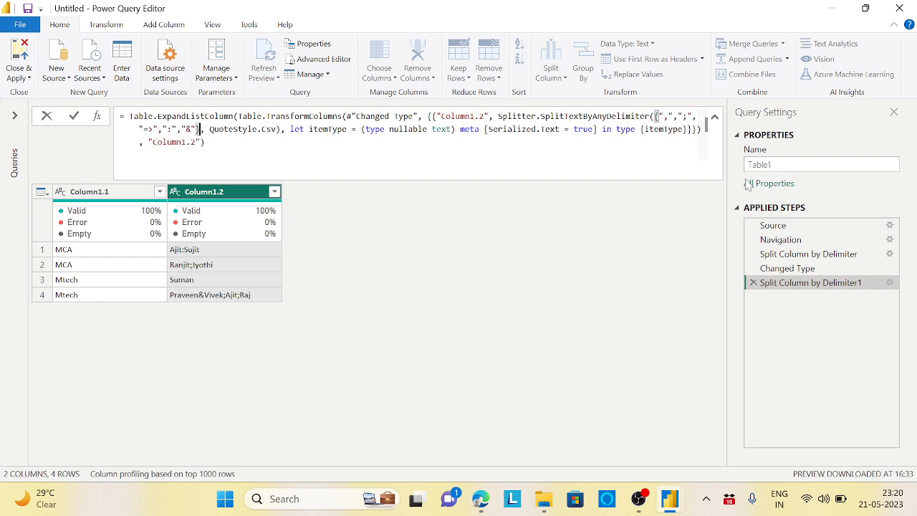
pyautogui.click(206, 143)
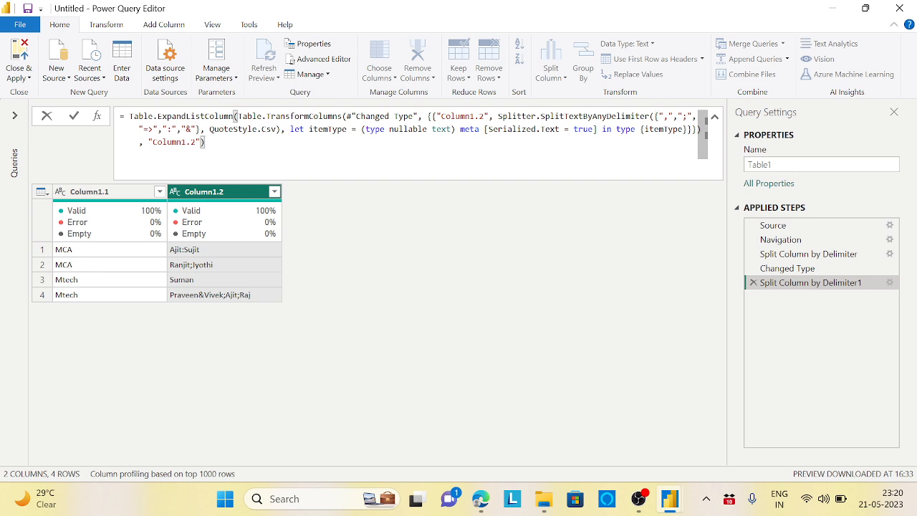
pyautogui.press('Return')
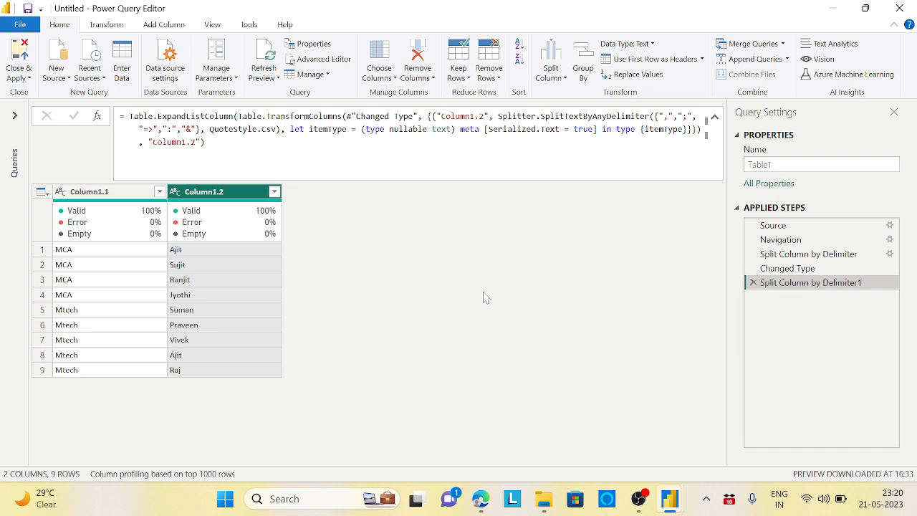
# Compare the original data at the Navigation step with the data at the Split Column by Delimiter1 step
pyautogui.click(792, 244)
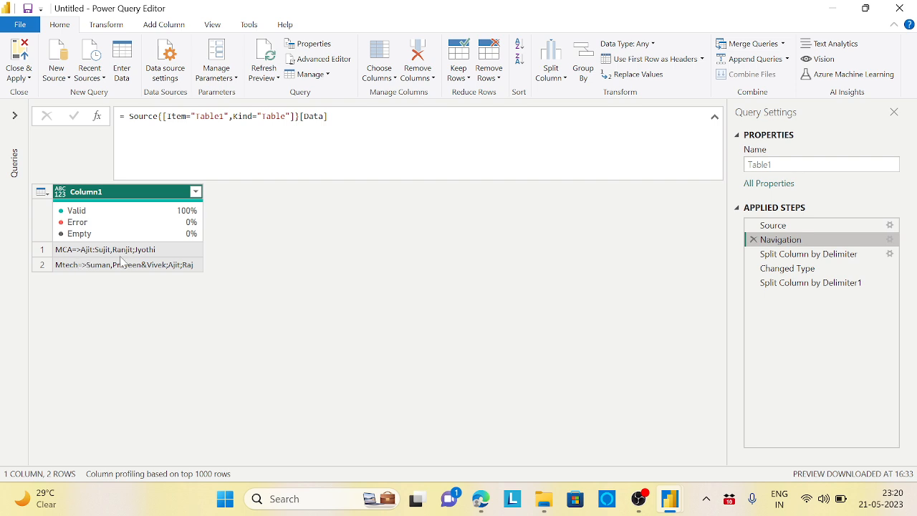
pyautogui.click(794, 285)
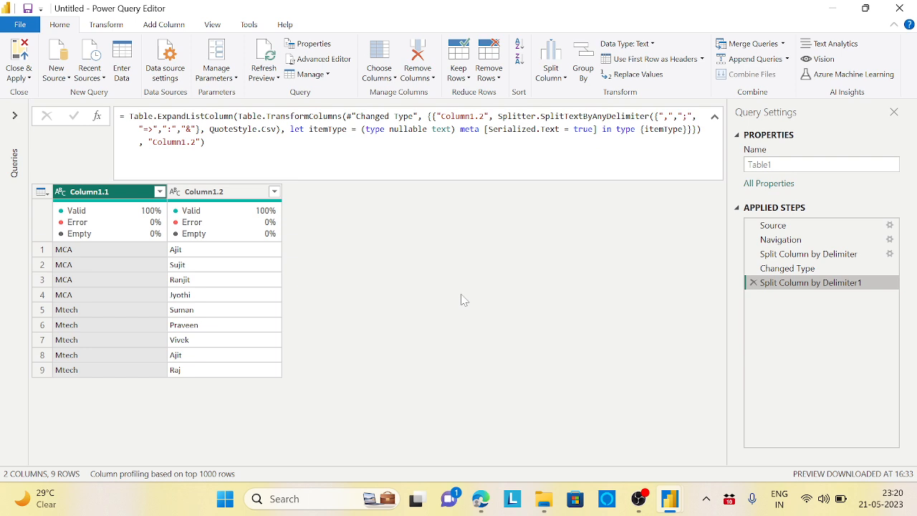
pyautogui.click(640, 500)
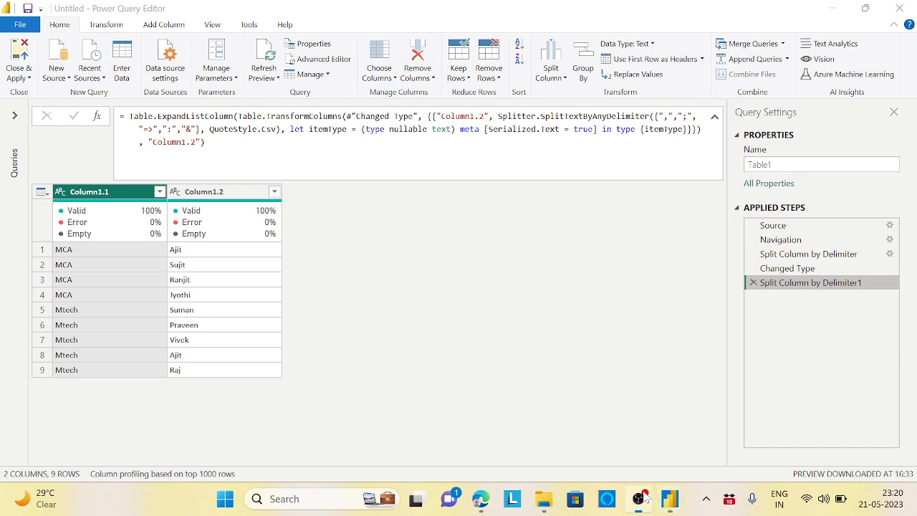